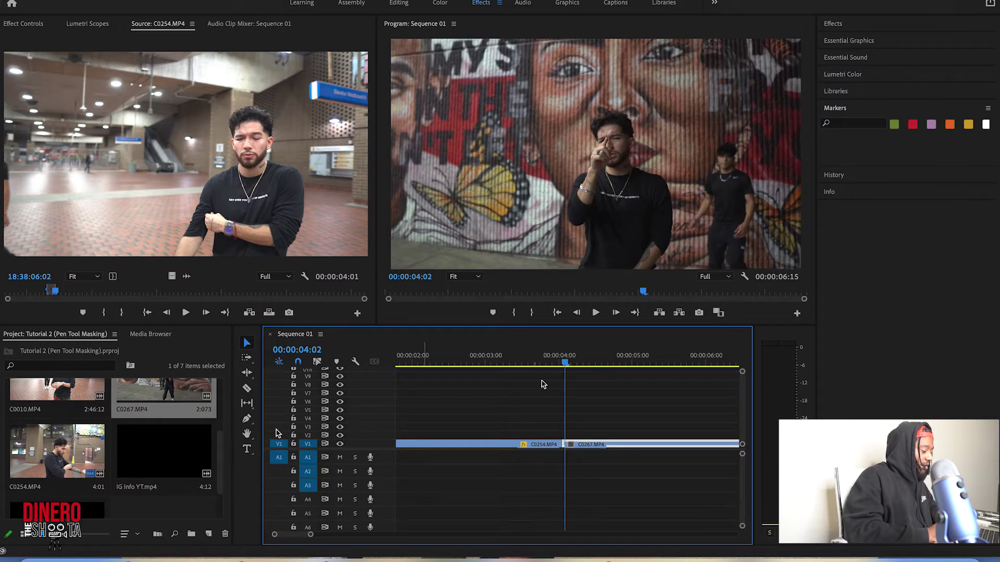
Split C0267 with the Razor tool at the playhead, then step the playhead ten frames past 00:00:04:00
{"action": "left_click", "coordinate": [247, 389]}
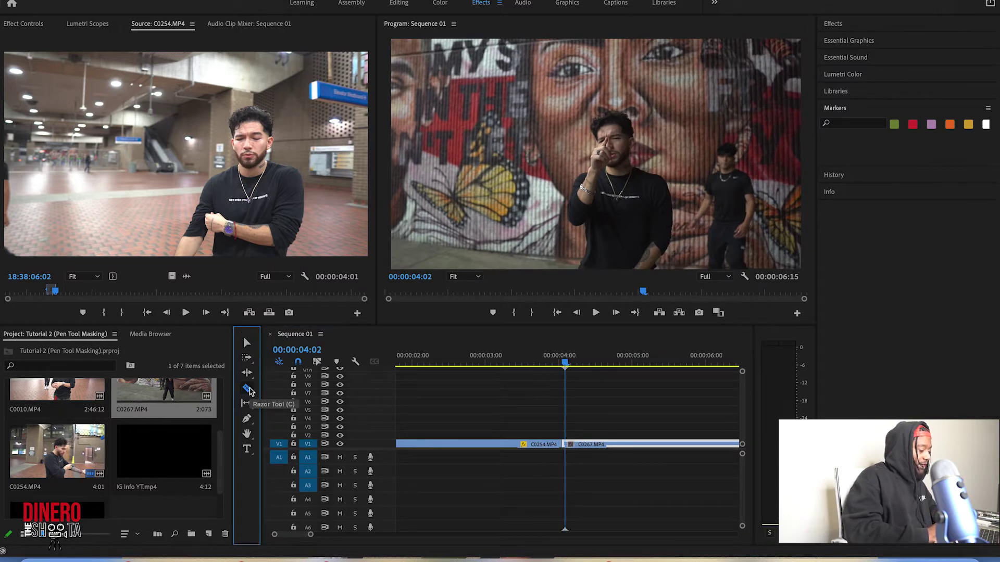
{"action": "left_click", "coordinate": [577, 426]}
{"action": "key", "text": "v"}
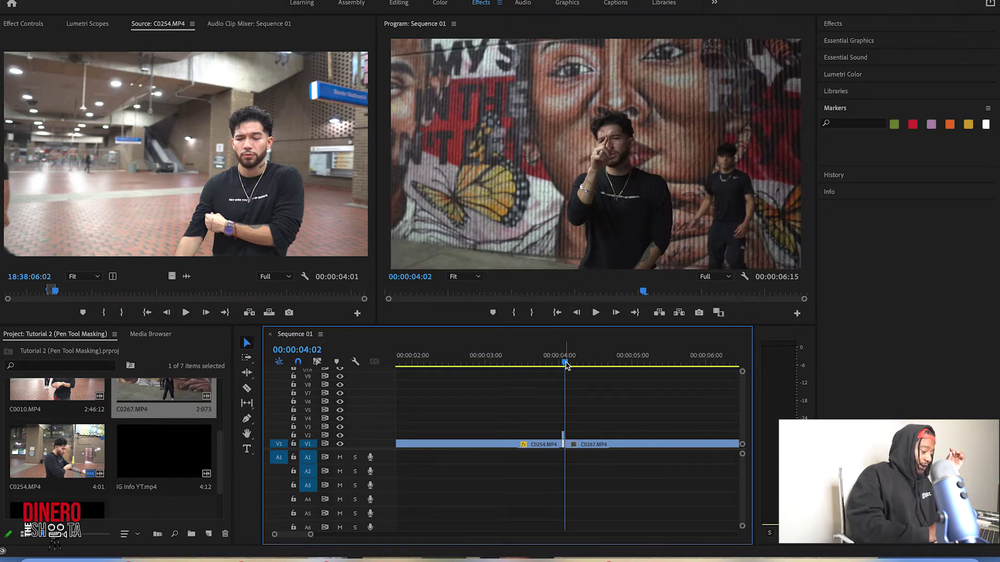
{"action": "left_click_drag", "start_coordinate": [567, 365], "coordinate": [561, 365]}
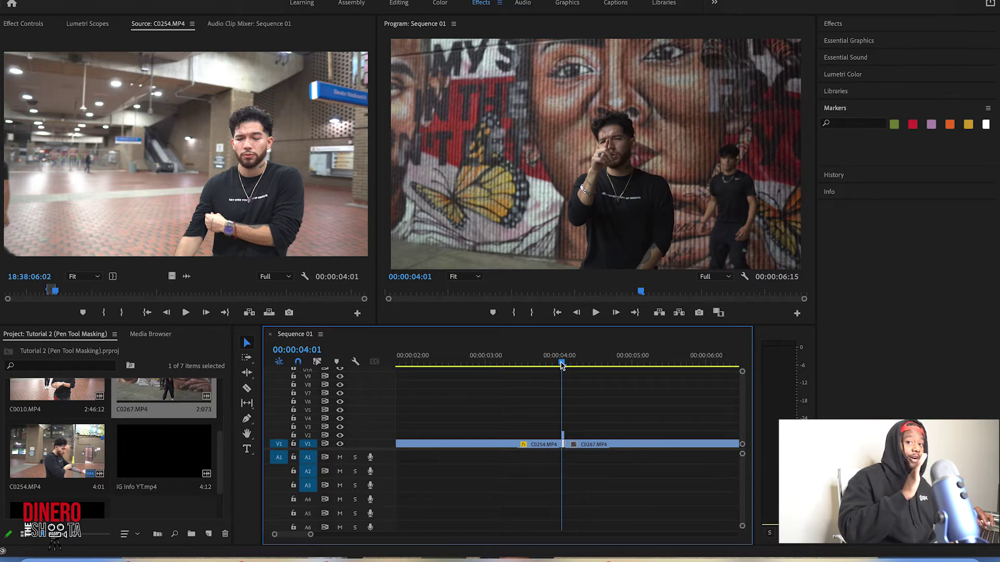
{"action": "key", "text": "shift+Right"}
{"action": "key", "text": "shift+Right"}
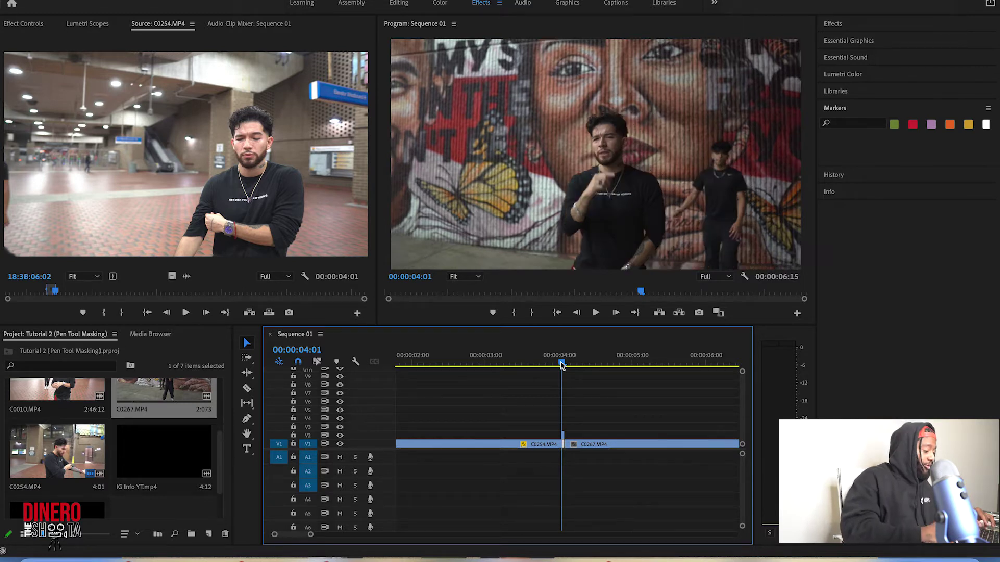
Extend the V2 C0267 slice to ten frames, shift it earlier, and replace it with an After Effects composition
{"action": "left_click_drag", "start_coordinate": [573, 433], "coordinate": [595, 434]}
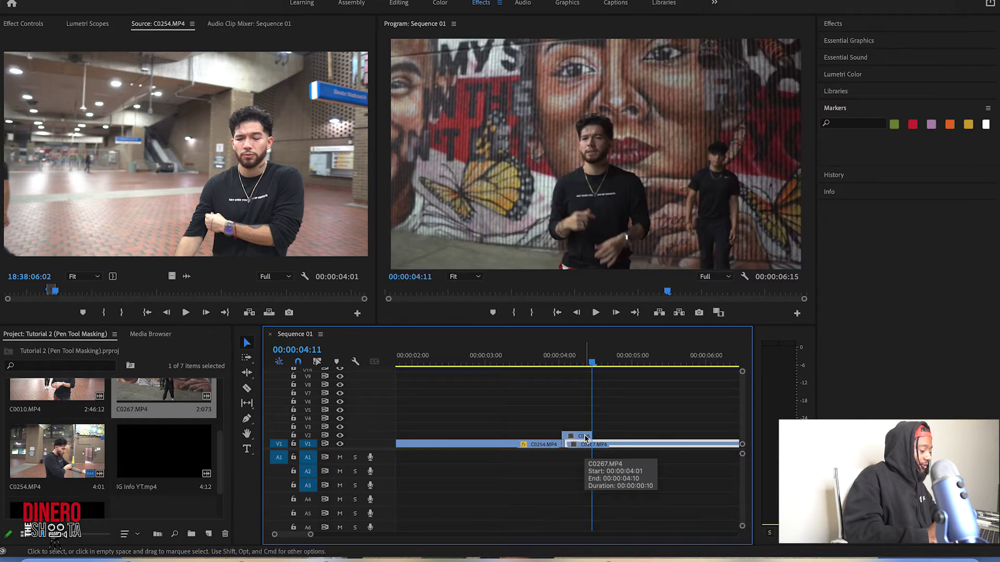
{"action": "left_click_drag", "start_coordinate": [585, 439], "coordinate": [555, 438]}
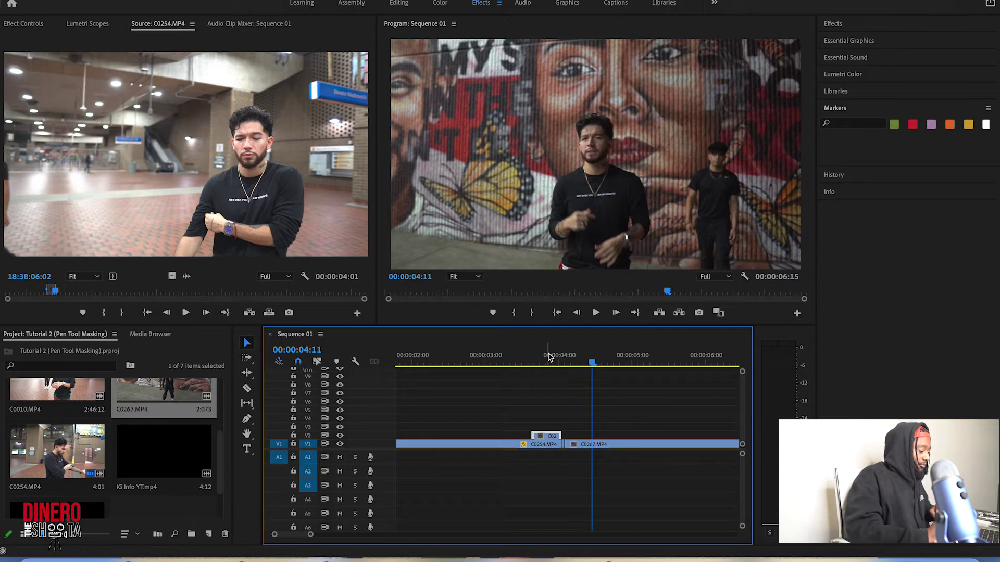
{"action": "left_click", "coordinate": [547, 355]}
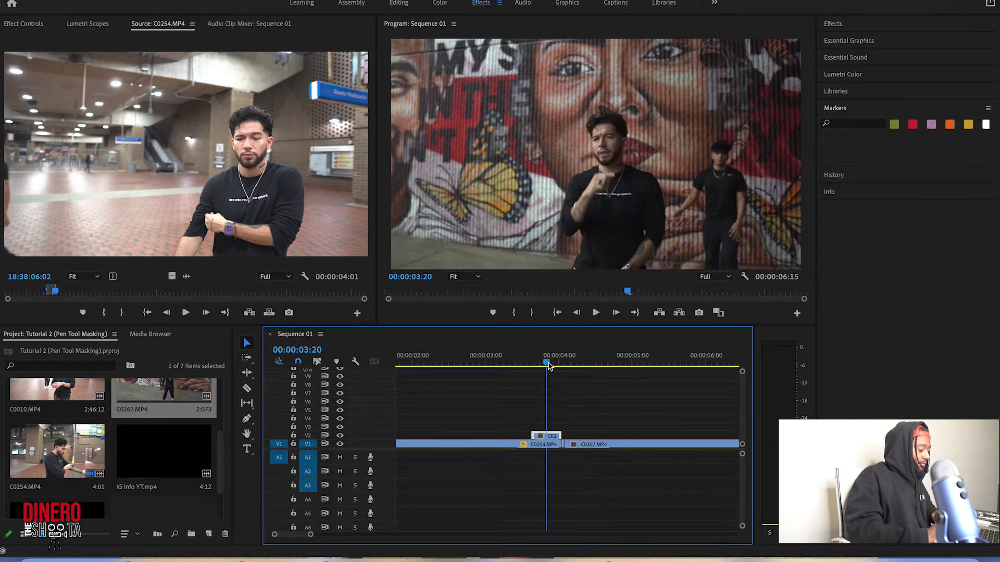
{"action": "right_click", "coordinate": [553, 440]}
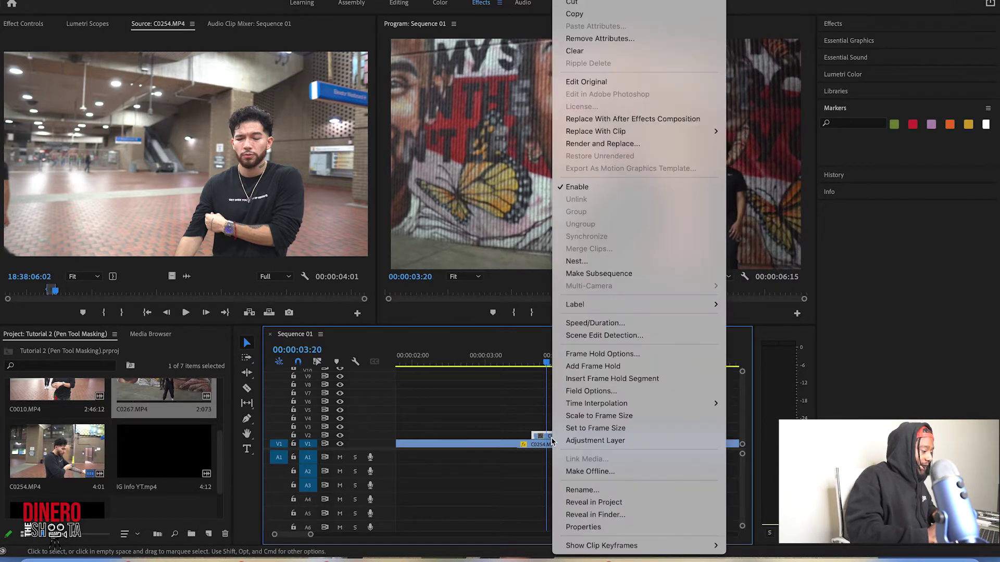
{"action": "left_click", "coordinate": [665, 119]}
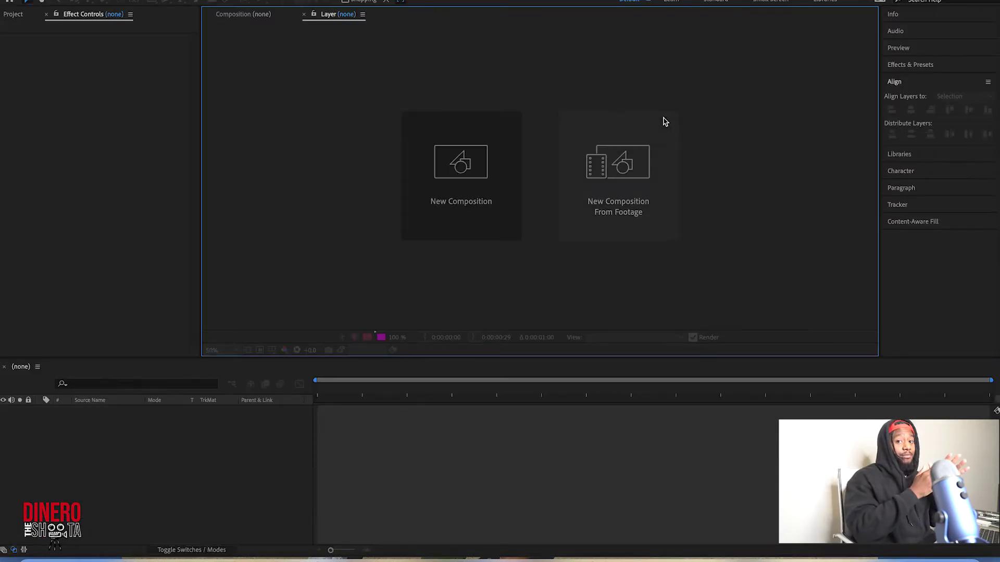
Save the new After Effects project as 'carlos mask'
{"action": "key", "text": "super+s"}
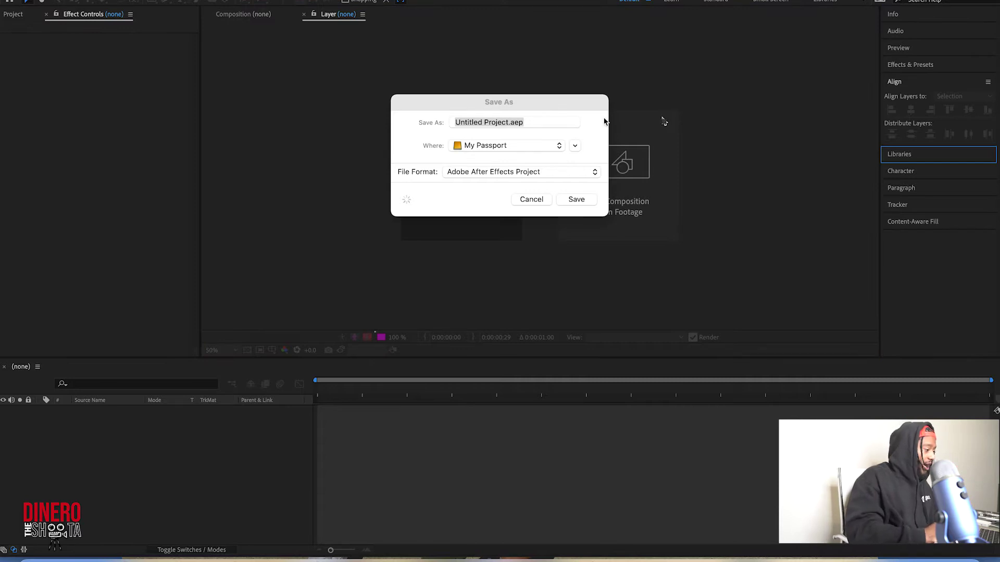
{"action": "key", "text": "BackSpace"}
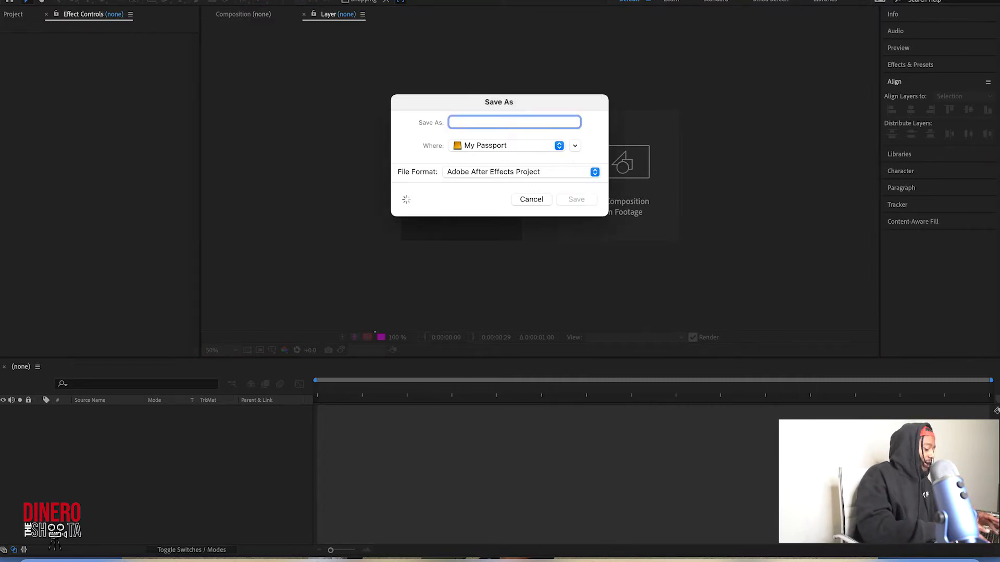
{"action": "type", "text": "carlos mask"}
{"action": "key", "text": "Return"}
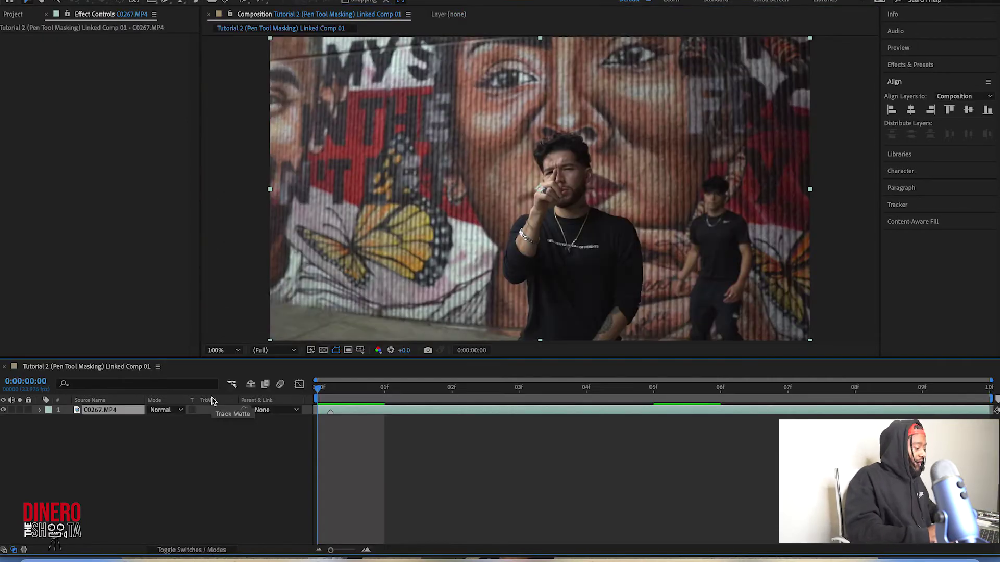
Apply Time > Freeze Frame to the C0267.MP4 layer
{"action": "right_click", "coordinate": [125, 415]}
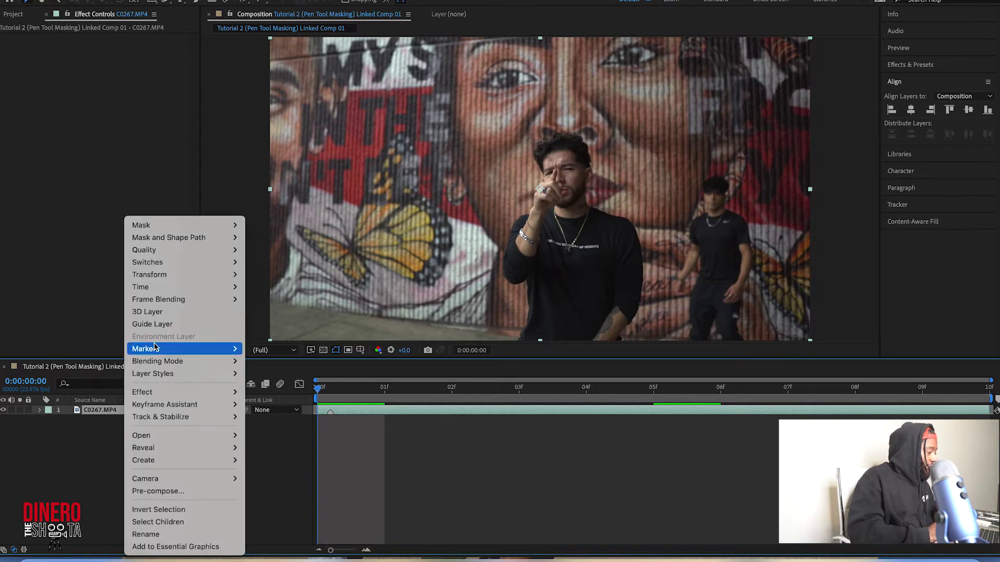
{"action": "mouse_move", "coordinate": [177, 290]}
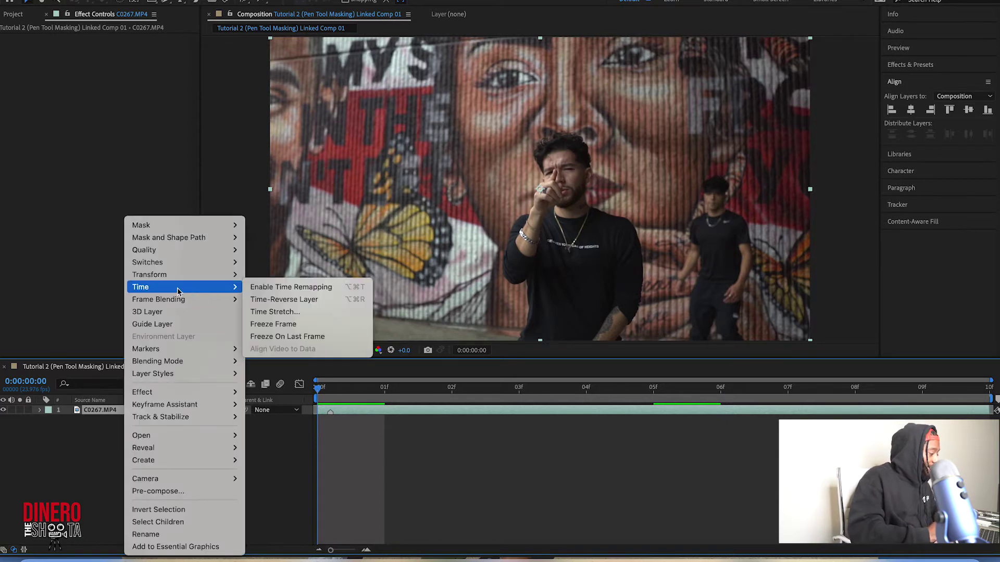
{"action": "left_click", "coordinate": [307, 325]}
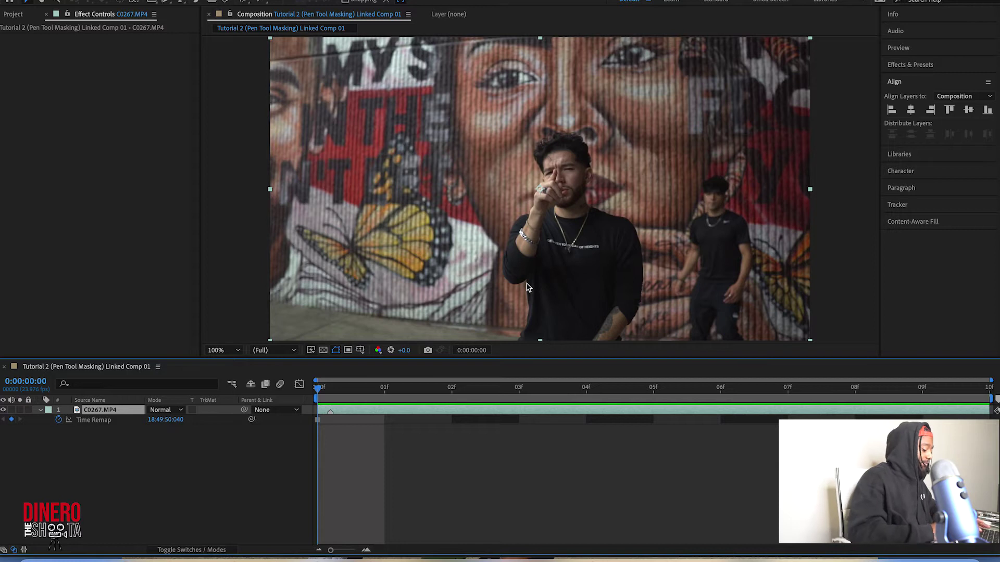
At 200% zoom, start the pen mask beside the man's arm and trace up his side and arm
{"action": "key", "text": "period"}
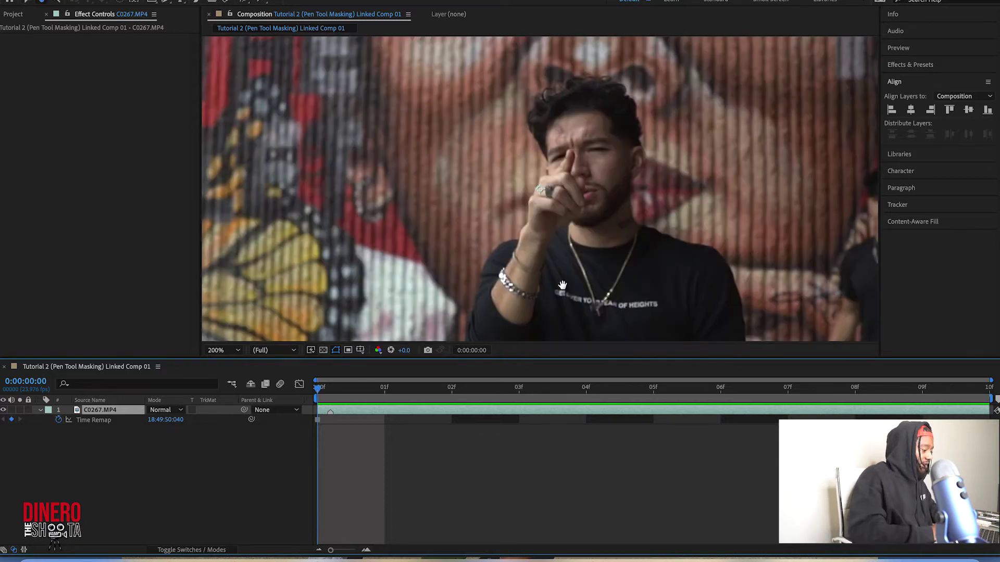
{"action": "scroll", "coordinate": [560, 281], "scroll_direction": "down", "scroll_amount": 8}
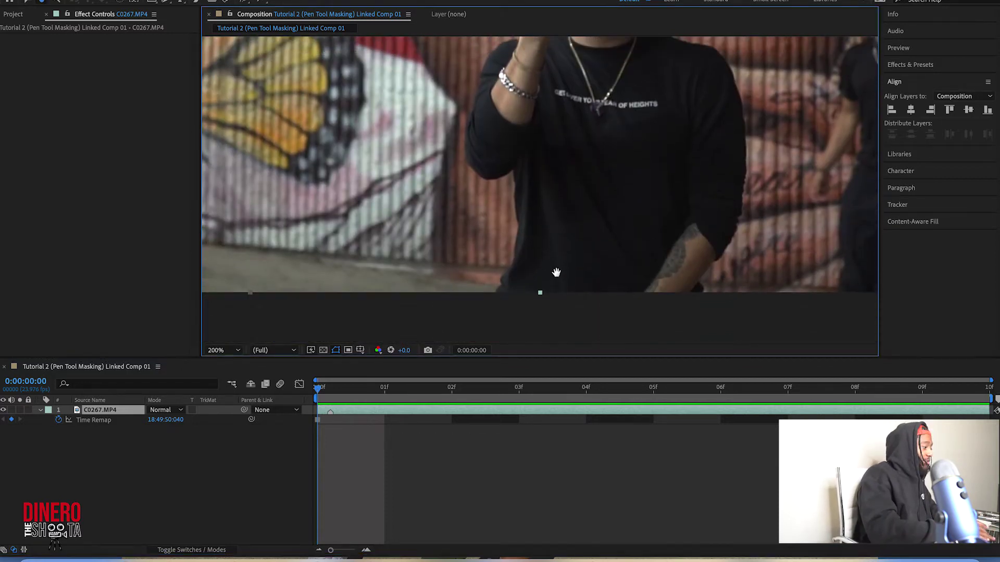
{"action": "scroll", "coordinate": [556, 273], "scroll_direction": "up", "scroll_amount": 1}
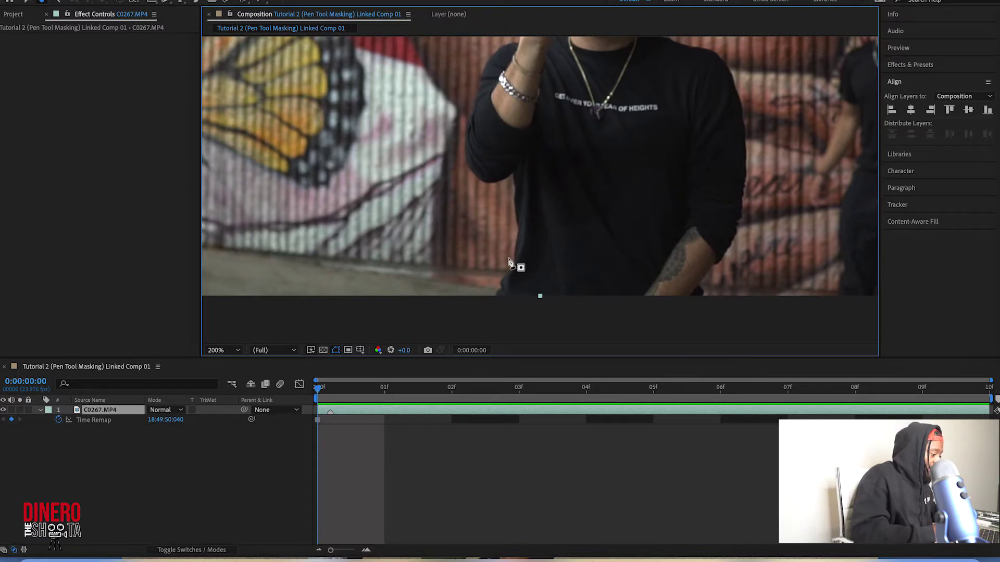
{"action": "left_click_drag", "start_coordinate": [514, 264], "coordinate": [518, 218]}
{"action": "left_click", "coordinate": [515, 208]}
{"action": "left_click", "coordinate": [514, 190]}
{"action": "left_click", "coordinate": [513, 175]}
{"action": "left_click", "coordinate": [497, 184]}
{"action": "left_click", "coordinate": [477, 180]}
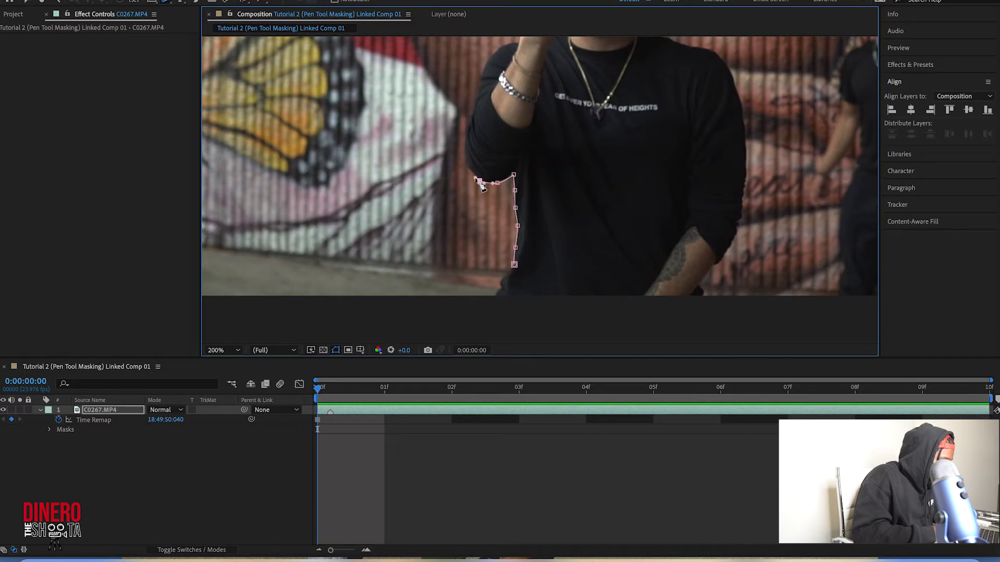
{"action": "left_click", "coordinate": [468, 163]}
{"action": "left_click", "coordinate": [467, 145]}
{"action": "left_click", "coordinate": [468, 124]}
{"action": "left_click", "coordinate": [474, 103]}
{"action": "left_click", "coordinate": [479, 82]}
{"action": "left_click", "coordinate": [487, 63]}
{"action": "left_click", "coordinate": [498, 49]}
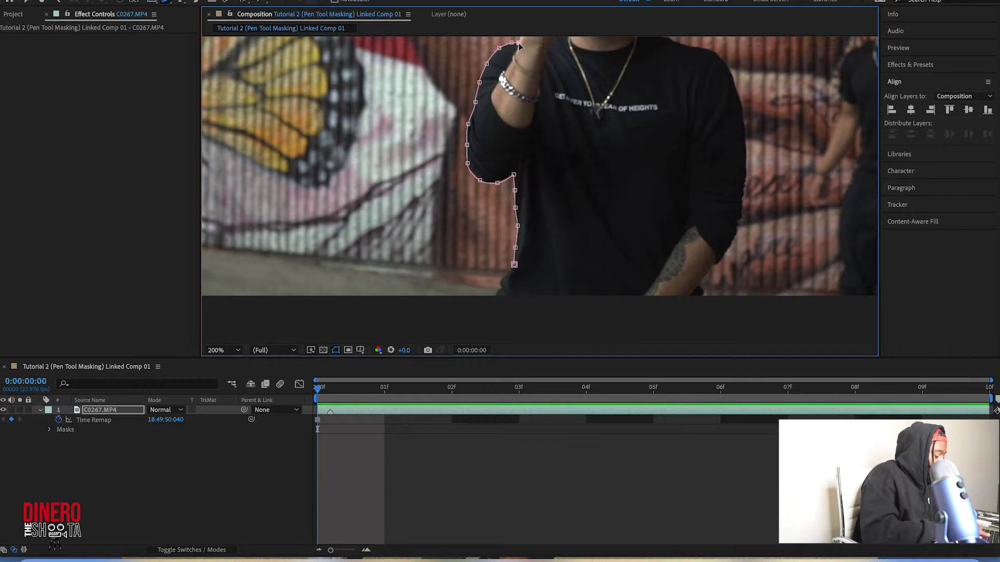
Continue the mask along the forearm and up the hand
{"action": "left_click_drag", "start_coordinate": [499, 68], "coordinate": [499, 201]}
{"action": "scroll", "coordinate": [499, 202], "scroll_direction": "up", "scroll_amount": 2}
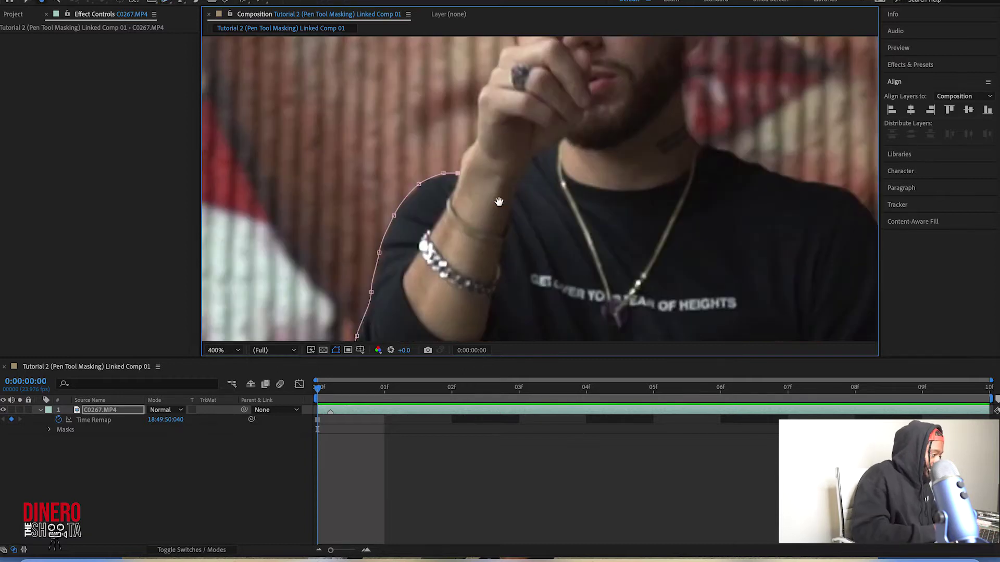
{"action": "left_click", "coordinate": [460, 157]}
{"action": "left_click", "coordinate": [477, 140]}
{"action": "left_click", "coordinate": [479, 121]}
{"action": "left_click", "coordinate": [479, 99]}
{"action": "left_click", "coordinate": [490, 78]}
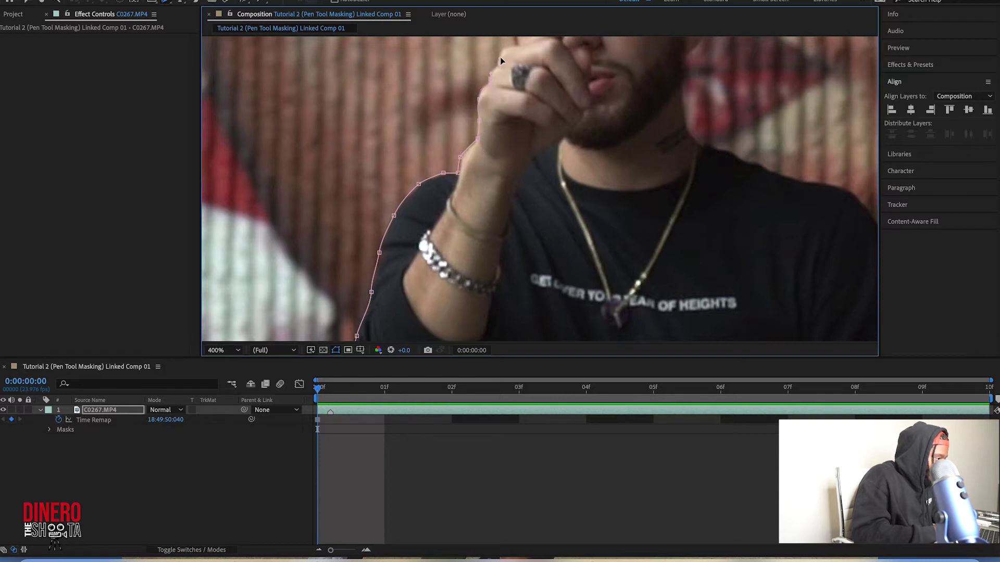
Trace the mask up the hair edge and over the top of the hair
{"action": "left_click_drag", "start_coordinate": [503, 58], "coordinate": [504, 242]}
{"action": "left_click", "coordinate": [498, 201]}
{"action": "left_click", "coordinate": [484, 178]}
{"action": "left_click", "coordinate": [475, 157]}
{"action": "left_click", "coordinate": [464, 139]}
{"action": "left_click", "coordinate": [467, 110]}
{"action": "left_click", "coordinate": [473, 83]}
{"action": "left_click", "coordinate": [496, 64]}
{"action": "left_click", "coordinate": [528, 54]}
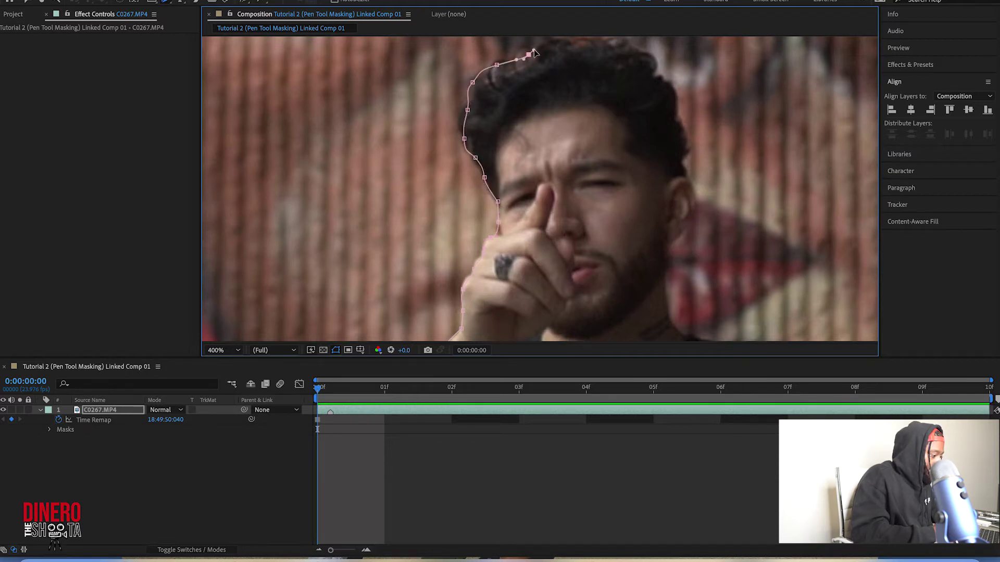
Trace the mask across the top of the hair and down the right side of the head
{"action": "left_click_drag", "start_coordinate": [534, 52], "coordinate": [509, 99]}
{"action": "left_click", "coordinate": [521, 90]}
{"action": "left_click", "coordinate": [555, 86]}
{"action": "left_click", "coordinate": [586, 90]}
{"action": "left_click", "coordinate": [628, 104]}
{"action": "left_click", "coordinate": [633, 124]}
{"action": "left_click", "coordinate": [644, 129]}
{"action": "left_click", "coordinate": [652, 165]}
{"action": "left_click", "coordinate": [661, 189]}
{"action": "left_click", "coordinate": [661, 213]}
{"action": "left_click", "coordinate": [671, 238]}
Trace the mask past the jaw, down the neck, and curve it around the shoulder
{"action": "left_click_drag", "start_coordinate": [665, 270], "coordinate": [575, 133]}
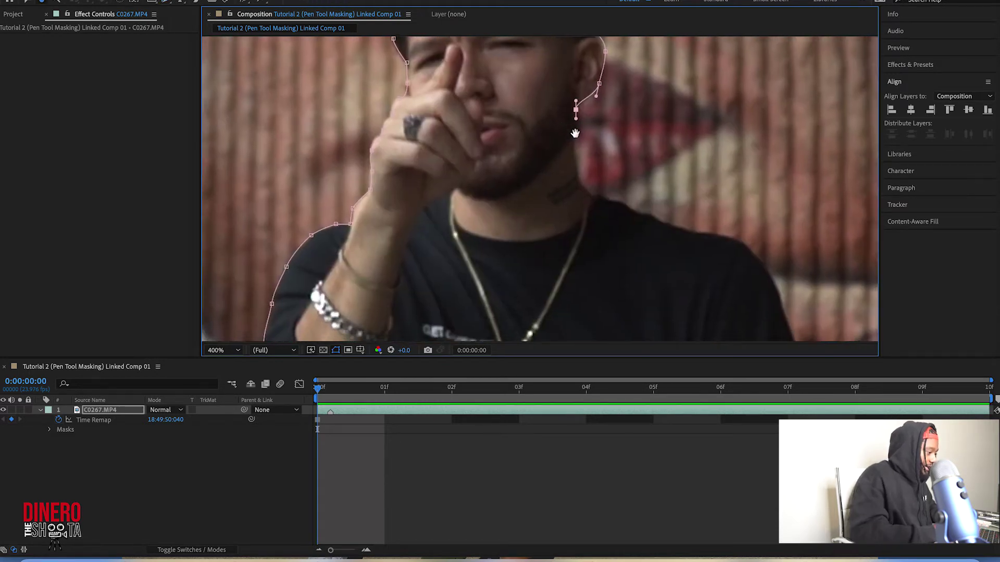
{"action": "left_click", "coordinate": [575, 155]}
{"action": "left_click", "coordinate": [583, 185]}
{"action": "left_click", "coordinate": [599, 199]}
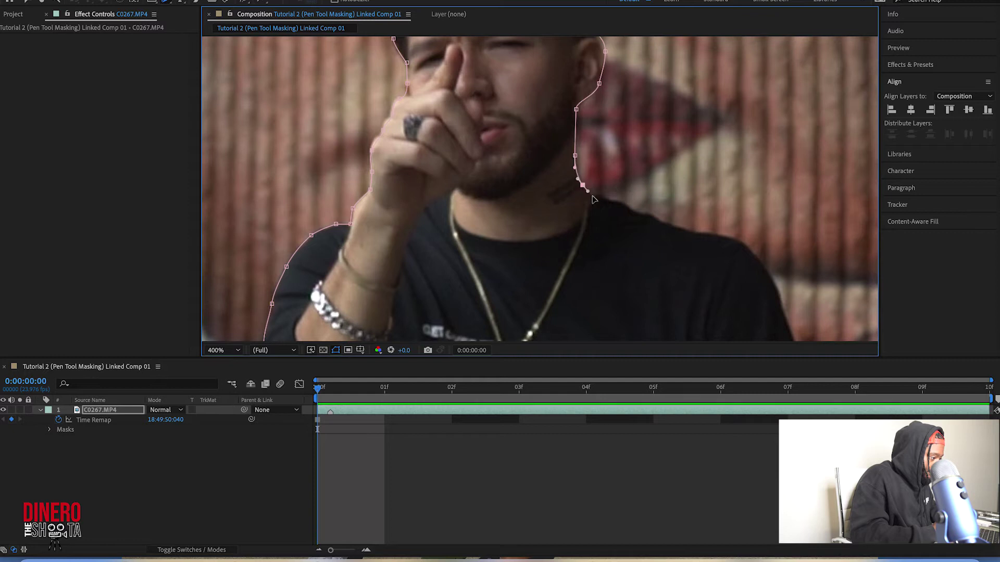
{"action": "left_click", "coordinate": [622, 205]}
{"action": "left_click", "coordinate": [641, 214]}
{"action": "left_click", "coordinate": [665, 222]}
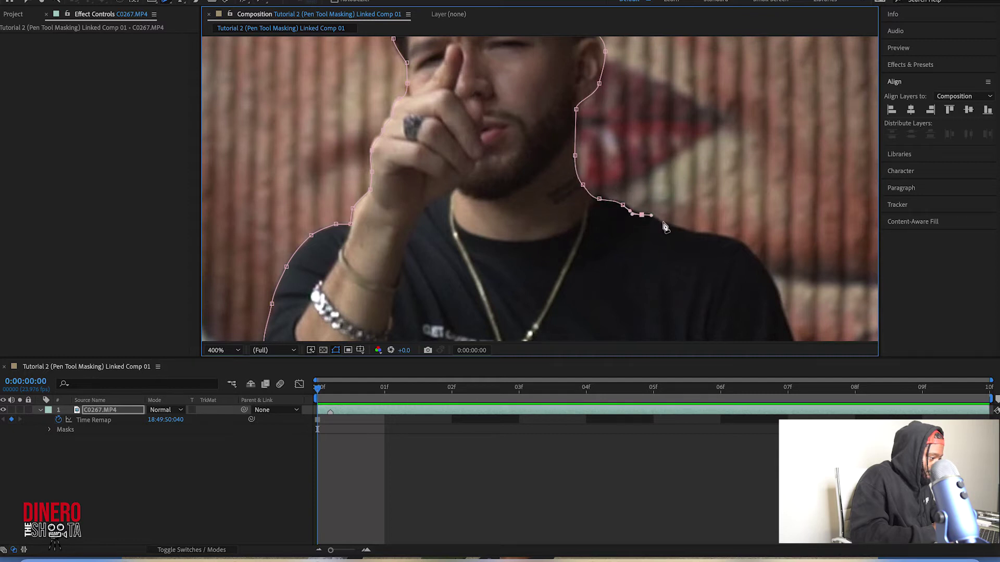
{"action": "left_click_drag", "start_coordinate": [699, 234], "coordinate": [707, 236]}
{"action": "left_click", "coordinate": [738, 240]}
{"action": "left_click", "coordinate": [758, 259]}
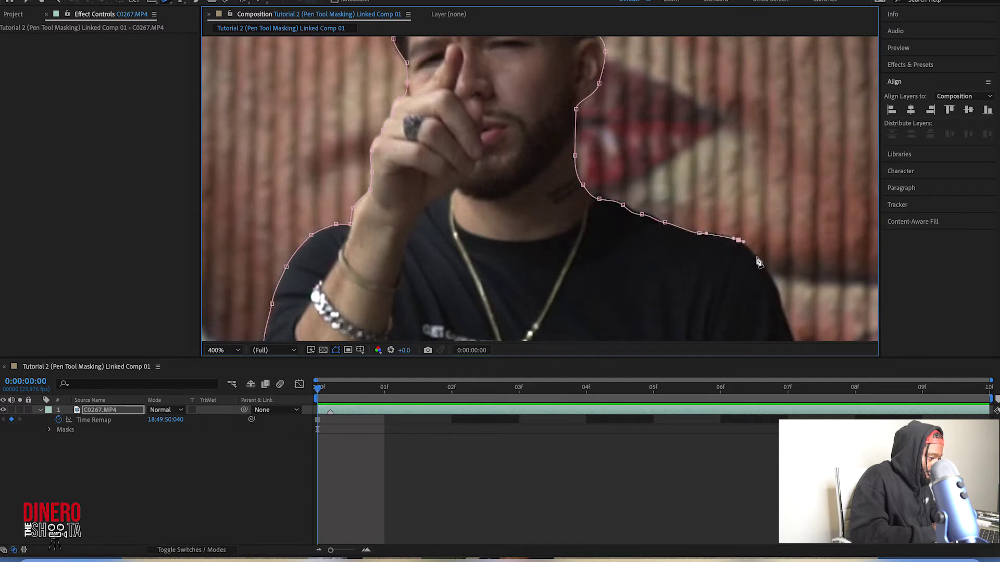
{"action": "left_click_drag", "start_coordinate": [777, 288], "coordinate": [624, 152]}
Trace the mask down the shirt edge to its lower part
{"action": "left_click", "coordinate": [624, 161]}
{"action": "left_click", "coordinate": [628, 189]}
{"action": "left_click", "coordinate": [628, 225]}
{"action": "left_click_drag", "start_coordinate": [629, 261], "coordinate": [631, 267]}
{"action": "left_click", "coordinate": [629, 296]}
{"action": "left_click", "coordinate": [624, 333]}
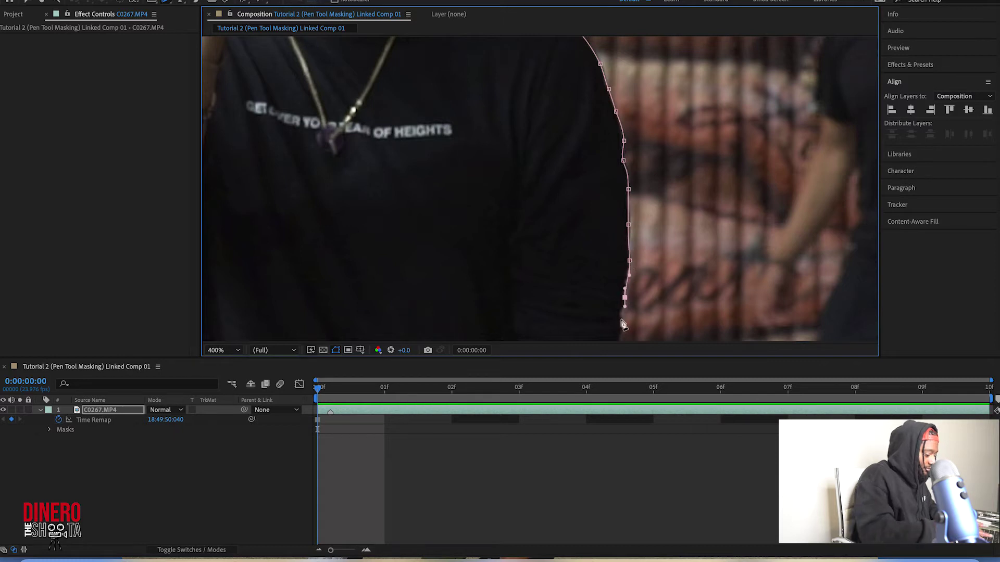
Continue the mask further down the lower shirt edge
{"action": "left_click_drag", "start_coordinate": [623, 341], "coordinate": [632, 71]}
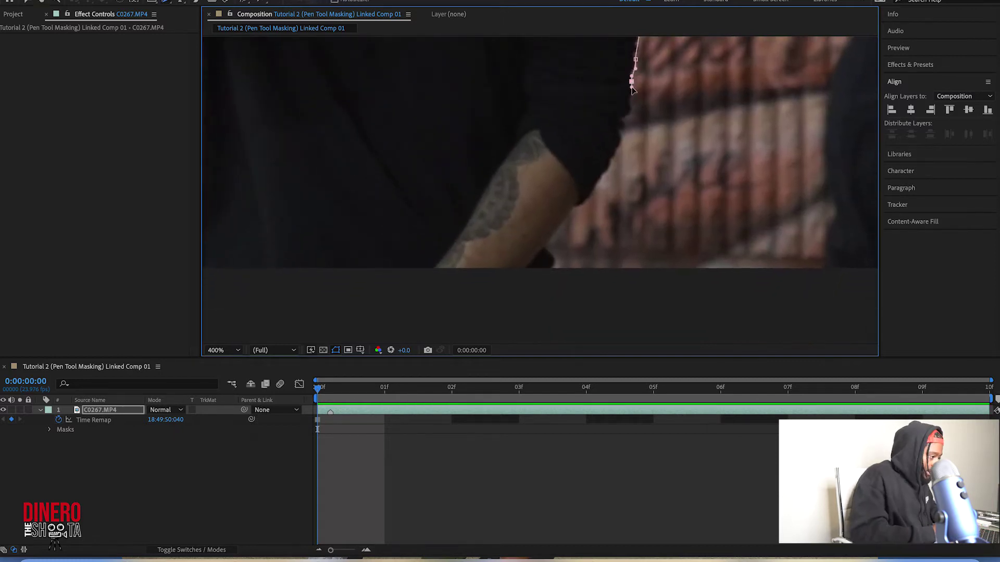
{"action": "left_click", "coordinate": [630, 100]}
{"action": "left_click", "coordinate": [629, 115]}
{"action": "left_click", "coordinate": [622, 117]}
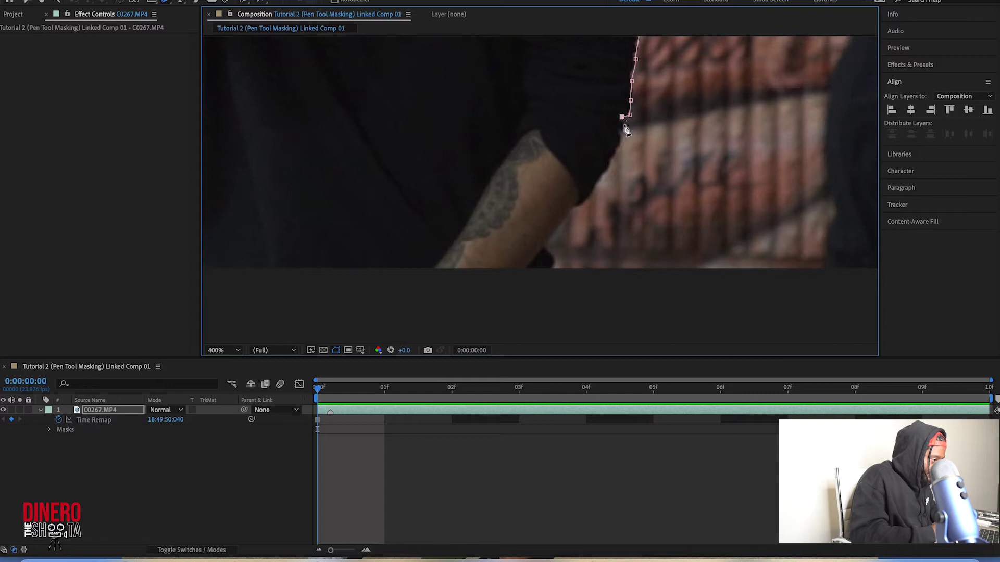
{"action": "left_click", "coordinate": [617, 145]}
{"action": "left_click", "coordinate": [610, 168]}
{"action": "left_click", "coordinate": [604, 181]}
{"action": "left_click", "coordinate": [595, 189]}
Undo the misplaced points, retrace the shirt edge, and run the mask along the bottom to the left
{"action": "key", "text": "ctrl+z"}
{"action": "key", "text": "ctrl+z"}
{"action": "key", "text": "ctrl+z"}
{"action": "left_click", "coordinate": [604, 172]}
{"action": "left_click", "coordinate": [593, 191]}
{"action": "left_click", "coordinate": [578, 206]}
{"action": "left_click", "coordinate": [562, 219]}
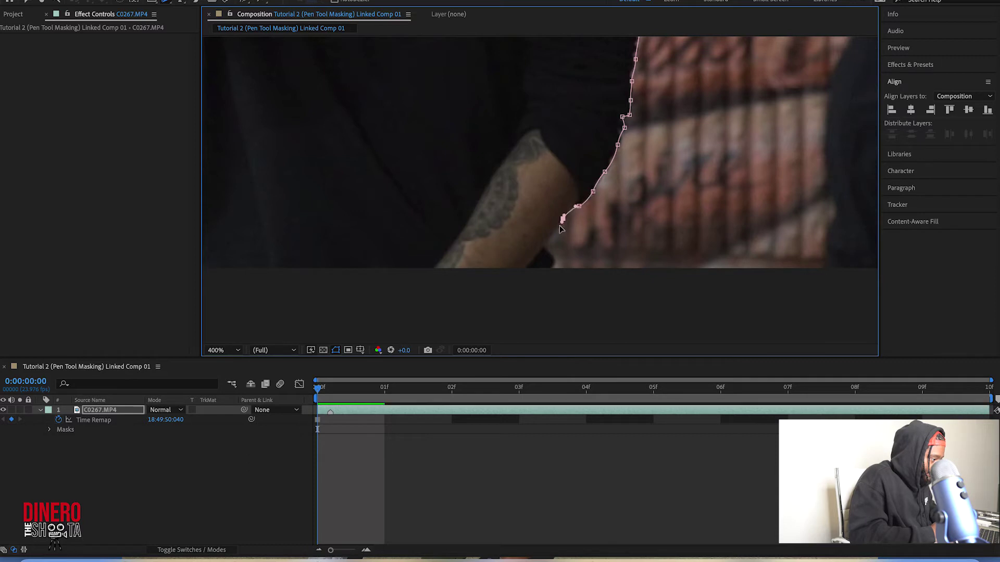
{"action": "left_click", "coordinate": [544, 247]}
{"action": "left_click", "coordinate": [555, 258]}
{"action": "left_click", "coordinate": [553, 270]}
{"action": "left_click", "coordinate": [270, 269]}
Trace up the shirt's left edge and close the mask on its first point
{"action": "left_click_drag", "start_coordinate": [417, 277], "coordinate": [455, 278]}
{"action": "left_click_drag", "start_coordinate": [222, 271], "coordinate": [504, 286]}
{"action": "left_click", "coordinate": [459, 284]}
{"action": "left_click", "coordinate": [462, 274]}
{"action": "left_click", "coordinate": [470, 263]}
{"action": "left_click", "coordinate": [475, 248]}
{"action": "left_click", "coordinate": [483, 244]}
{"action": "left_click", "coordinate": [491, 230]}
{"action": "left_click", "coordinate": [494, 222]}
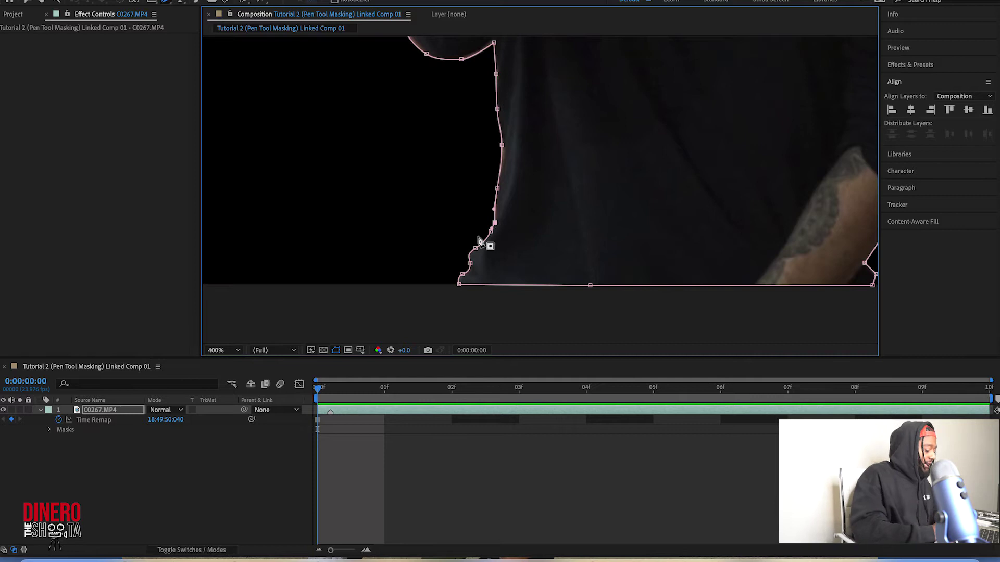
{"action": "key", "text": "comma"}
{"action": "key", "text": "comma"}
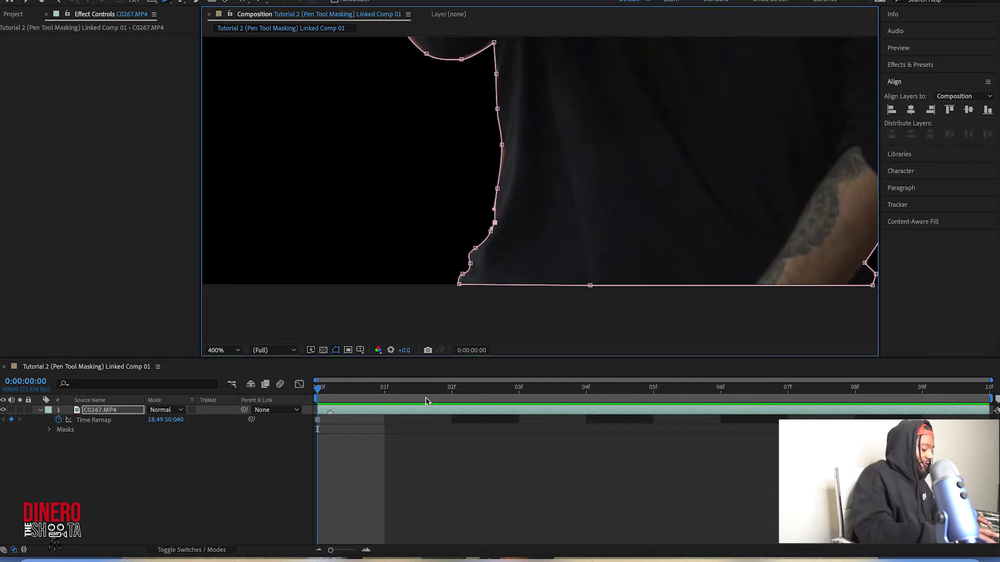
At 100% view, set the layer's Mask Feather to 4 pixels
{"action": "key", "text": "comma"}
{"action": "key", "text": "comma"}
{"action": "key", "text": "slash"}
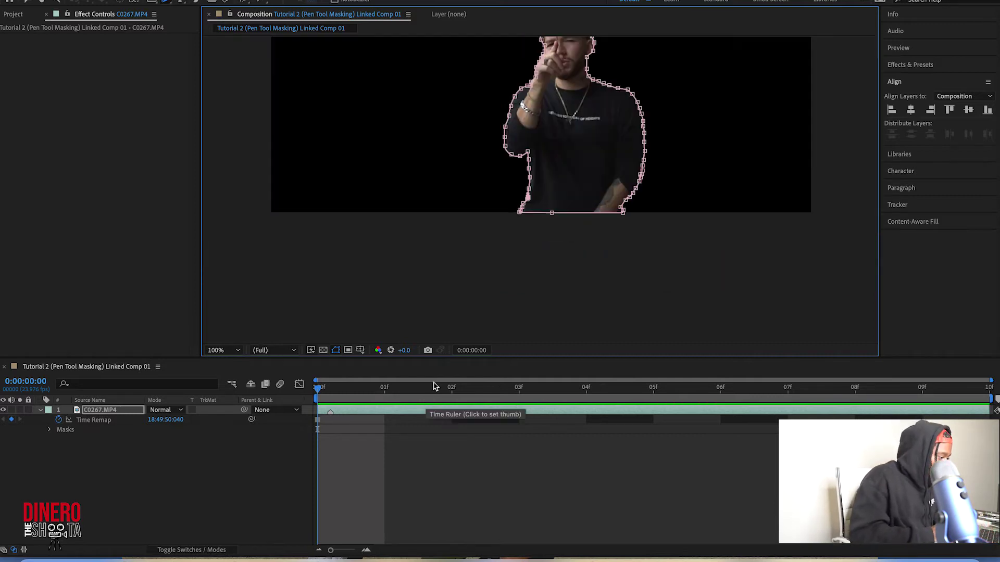
{"action": "left_click_drag", "start_coordinate": [563, 172], "coordinate": [552, 256]}
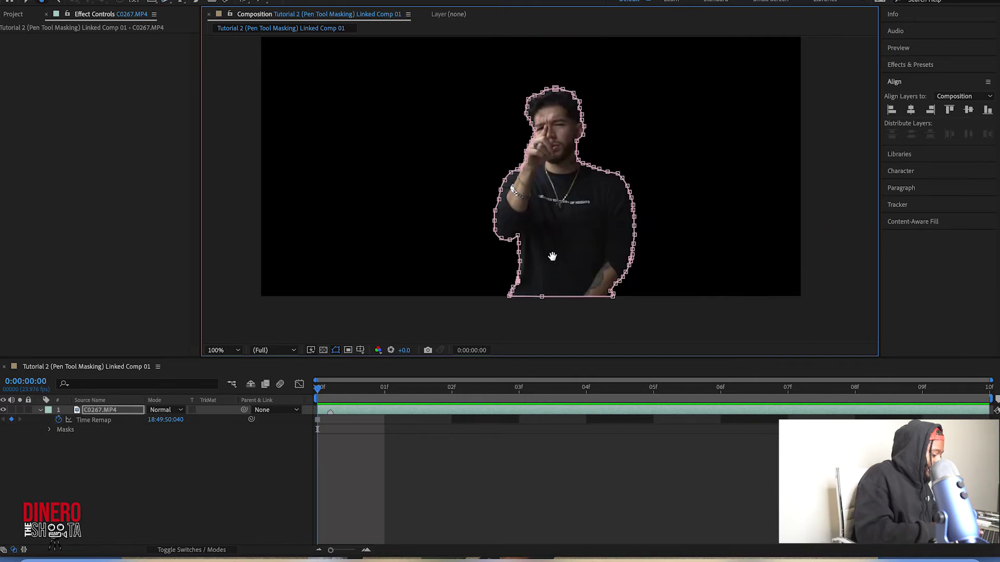
{"action": "left_click", "coordinate": [137, 411]}
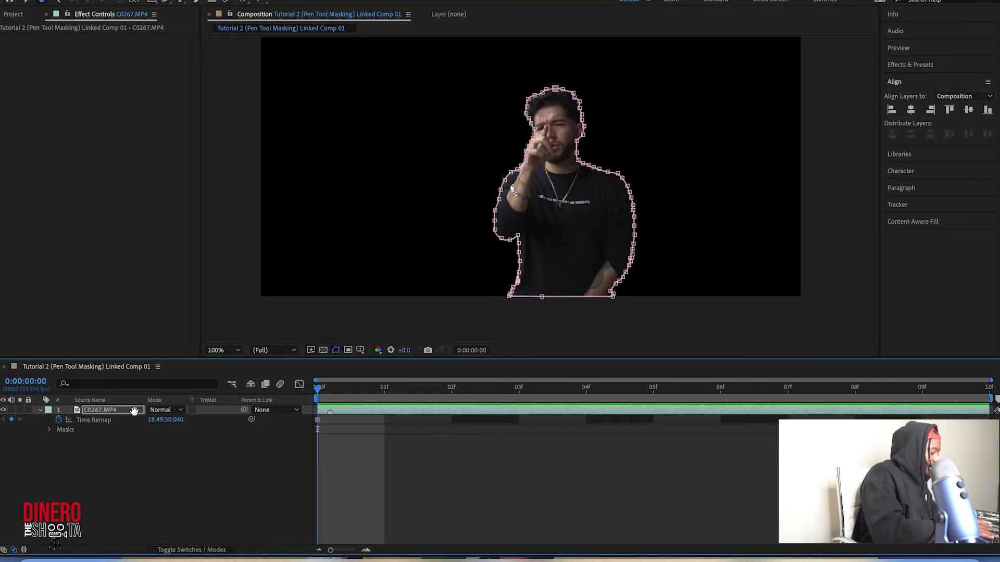
{"action": "key", "text": "f"}
{"action": "left_click", "coordinate": [161, 430]}
{"action": "type", "text": "4"}
{"action": "key", "text": "Return"}
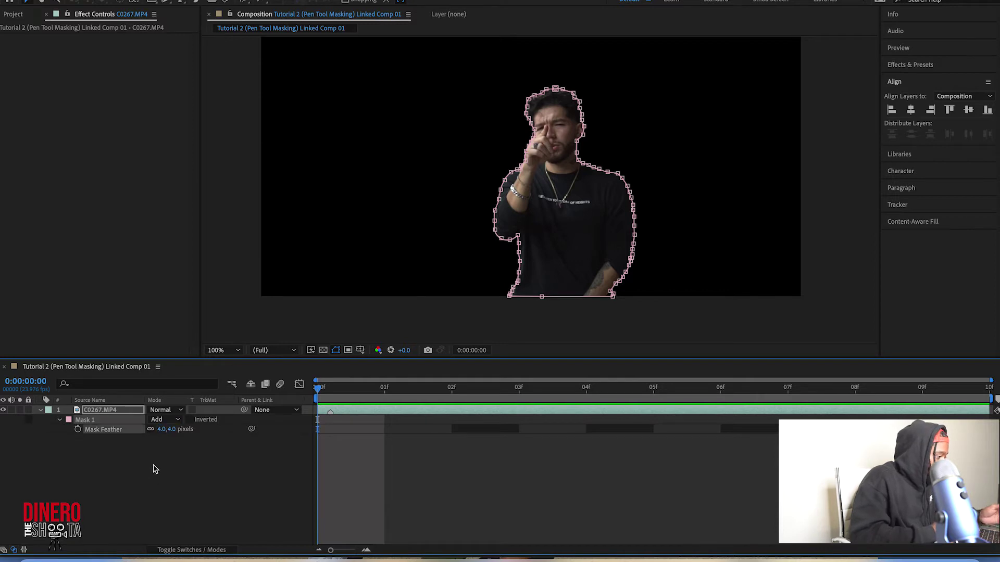
{"action": "left_click", "coordinate": [154, 487]}
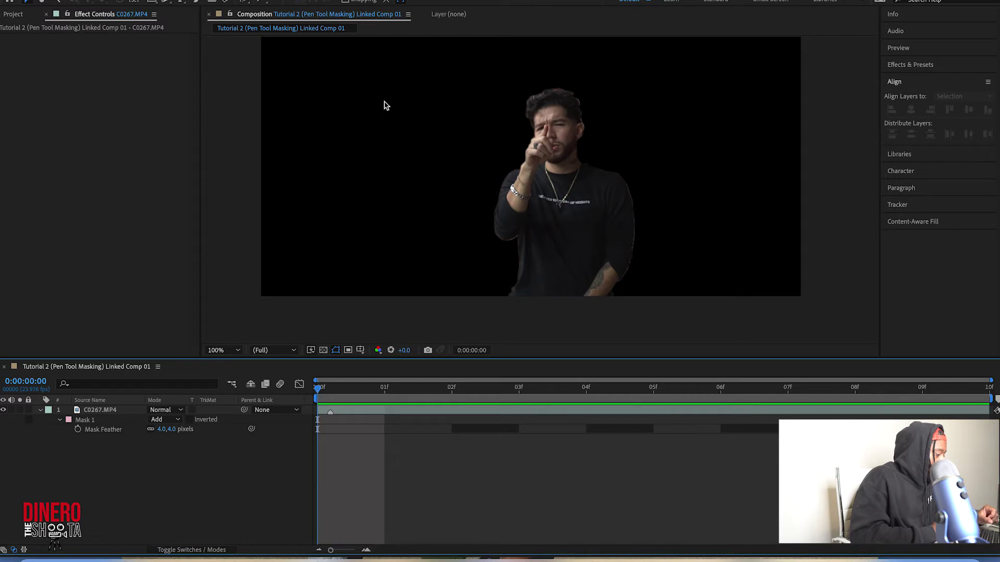
Apply Time > Freeze Frame to the masked layer
{"action": "right_click", "coordinate": [130, 411]}
{"action": "mouse_move", "coordinate": [208, 287]}
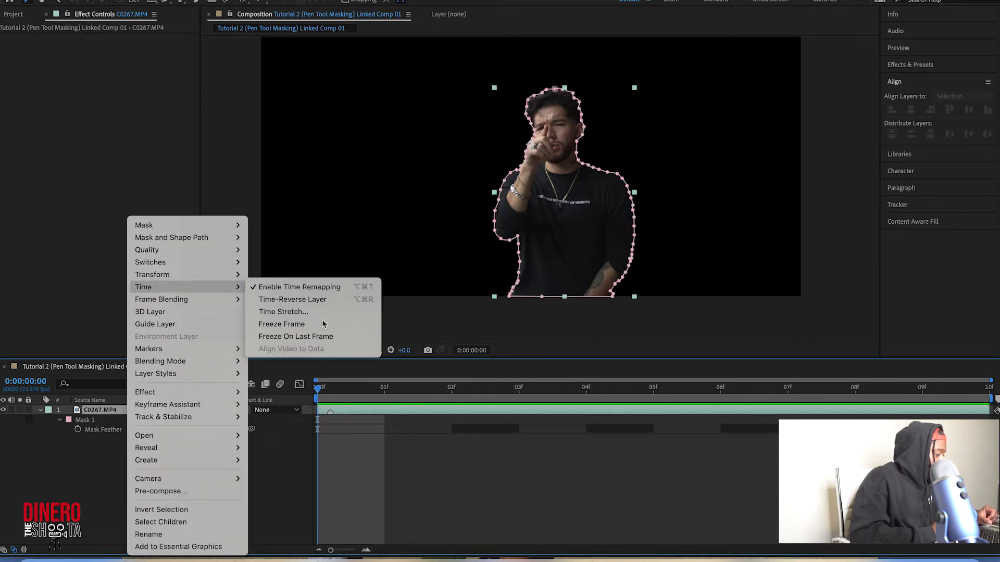
{"action": "left_click", "coordinate": [323, 324]}
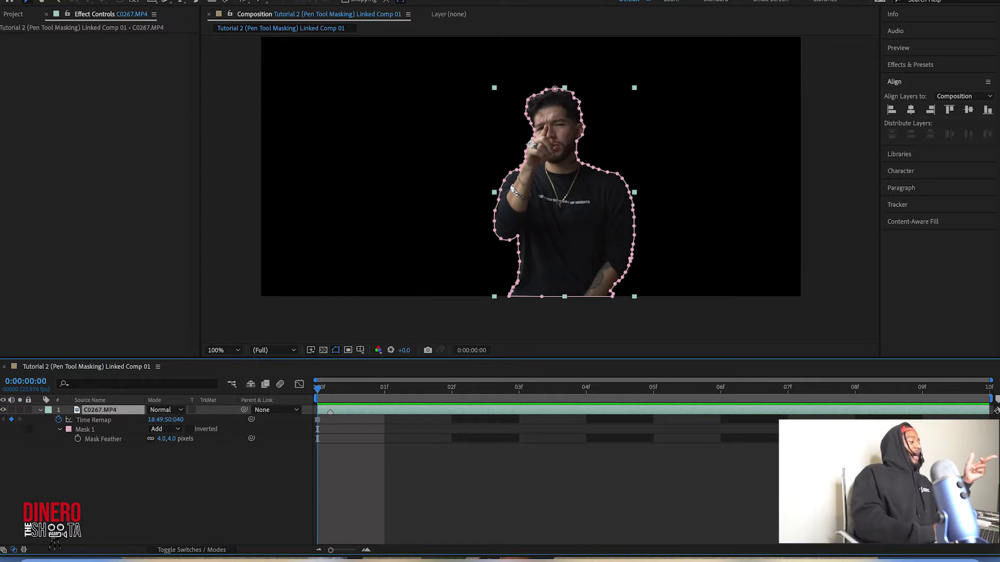
Quit After Effects saving the project, and return the Premiere playhead to 3:16
{"action": "key", "text": "super+q"}
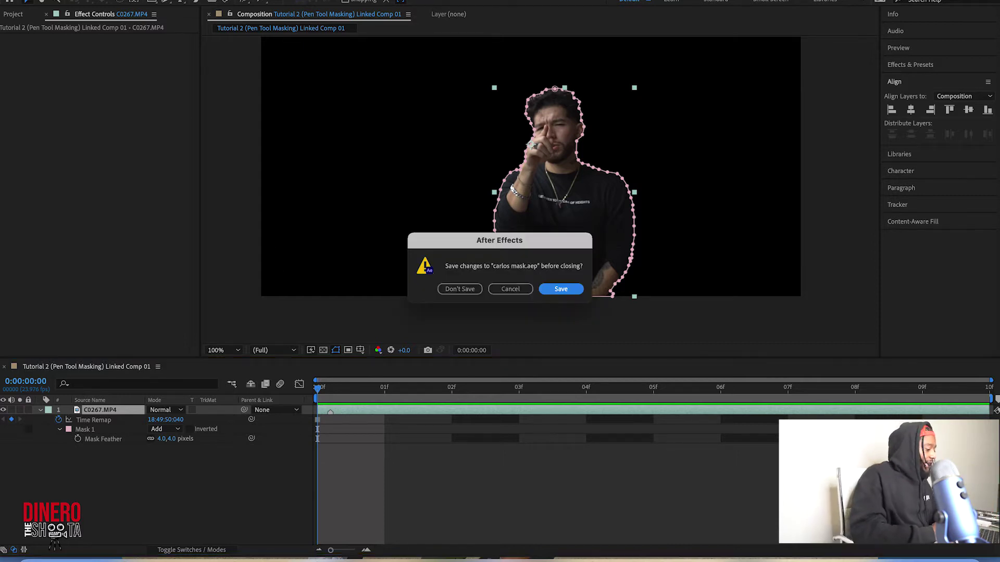
{"action": "left_click", "coordinate": [572, 289]}
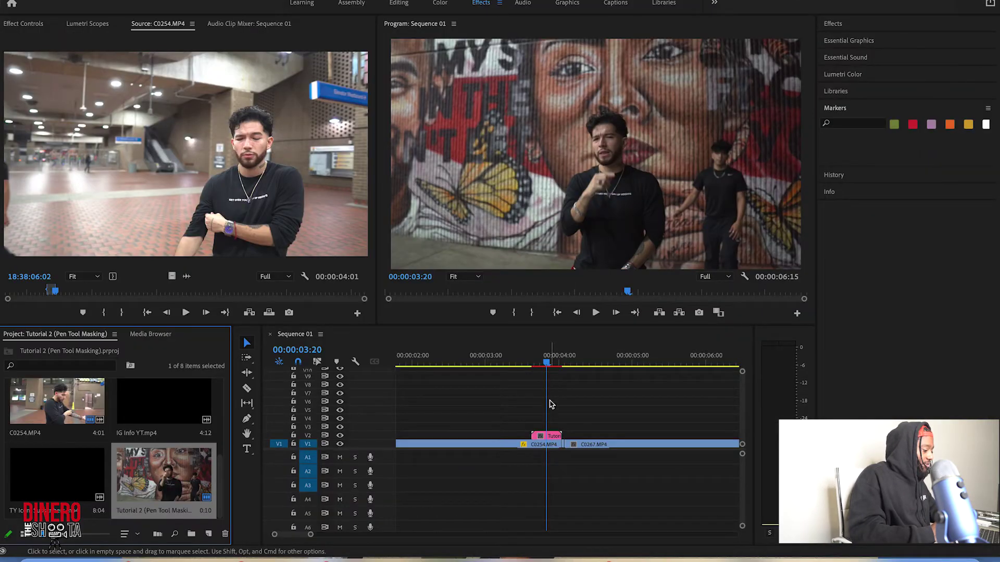
{"action": "mouse_move", "coordinate": [546, 363]}
{"action": "left_mouse_down"}
{"action": "mouse_move", "coordinate": [521, 365]}
{"action": "mouse_move", "coordinate": [534, 366]}
{"action": "left_mouse_up"}
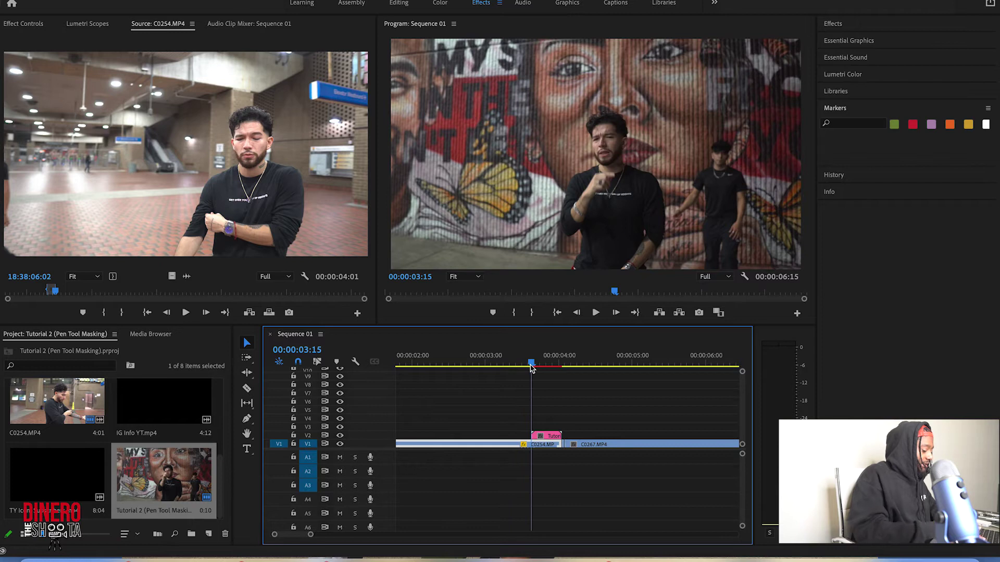
Mark In at 3:16 and Out at 4:06, render In to Out, and review the cutout clip
{"action": "key", "text": "i"}
{"action": "left_click", "coordinate": [578, 360]}
{"action": "key", "text": "o"}
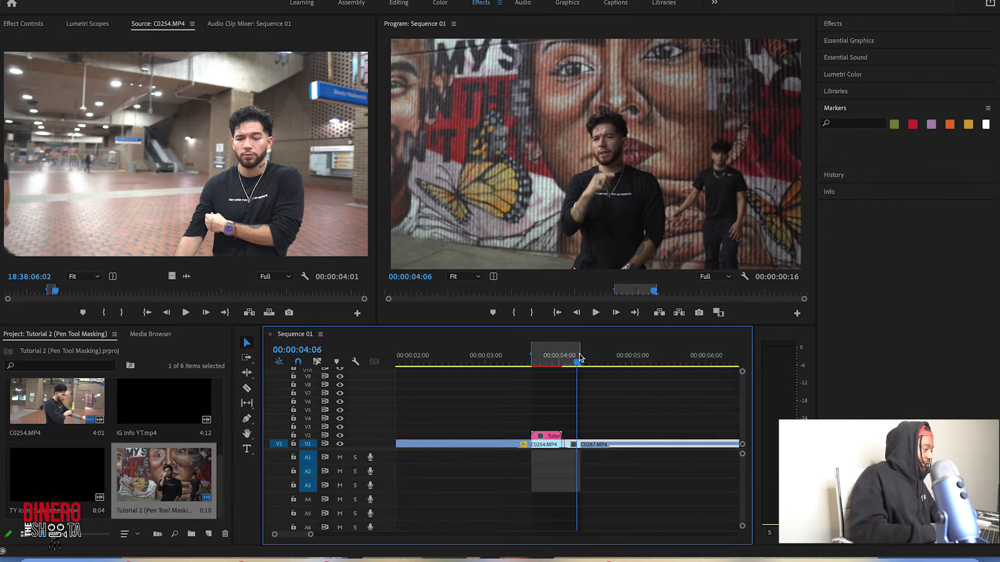
{"action": "left_click", "coordinate": [187, 3]}
{"action": "left_click", "coordinate": [189, 23]}
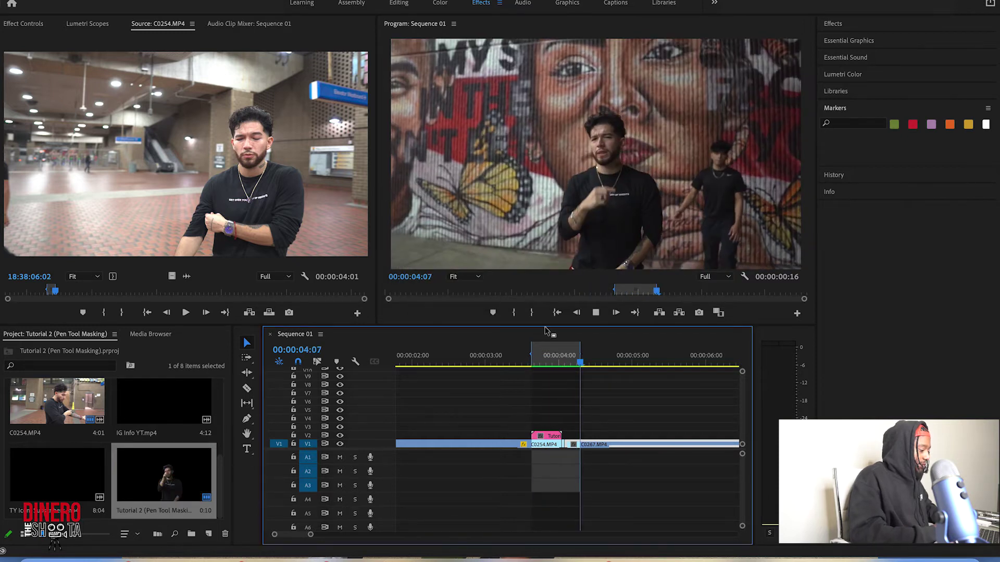
{"action": "left_click_drag", "start_coordinate": [530, 356], "coordinate": [536, 395]}
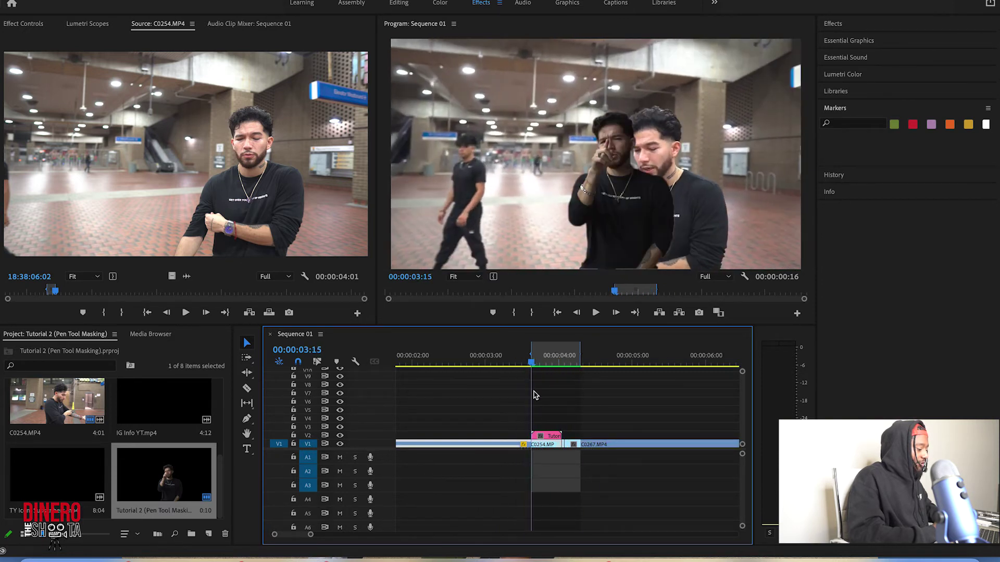
{"action": "left_click", "coordinate": [551, 440]}
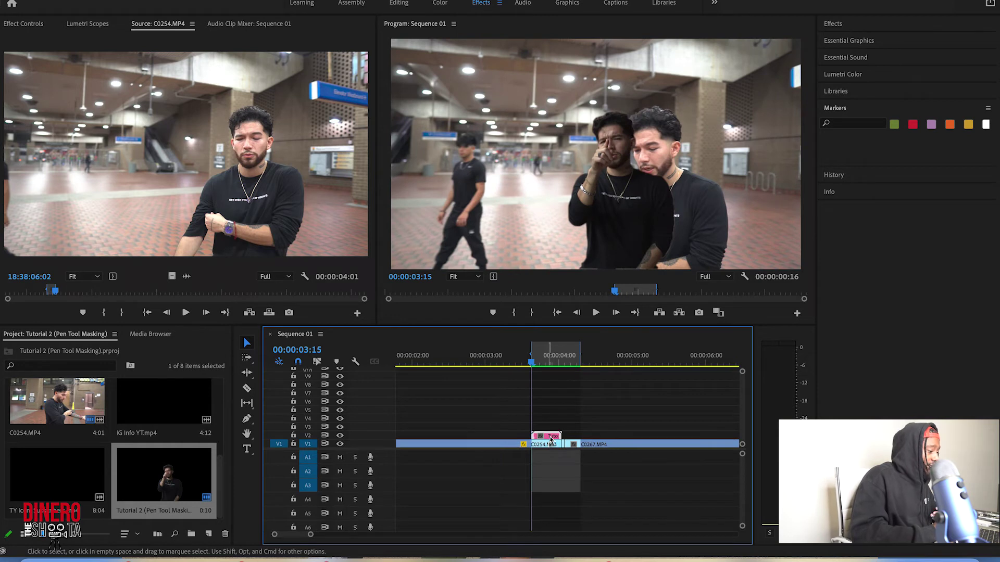
Keyframe the cutout's Position from off-screen below up to its reset position at 4:00
{"action": "left_click", "coordinate": [30, 24]}
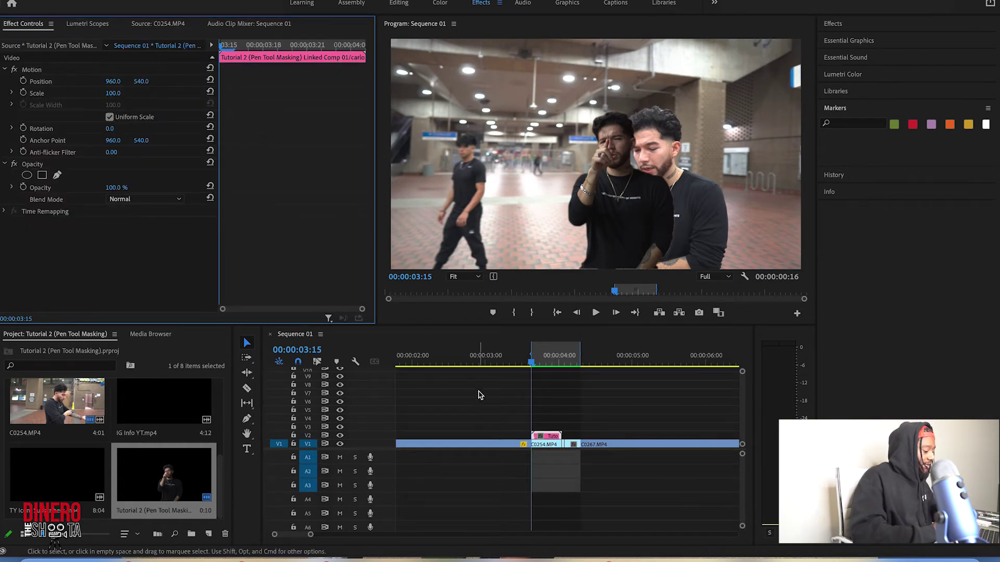
{"action": "left_click", "coordinate": [551, 440]}
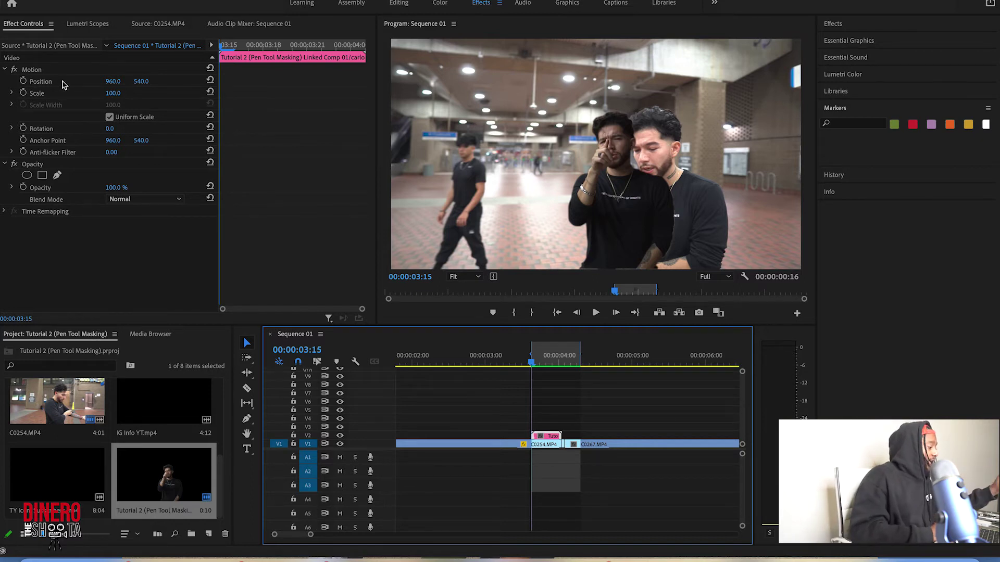
{"action": "left_click", "coordinate": [23, 82]}
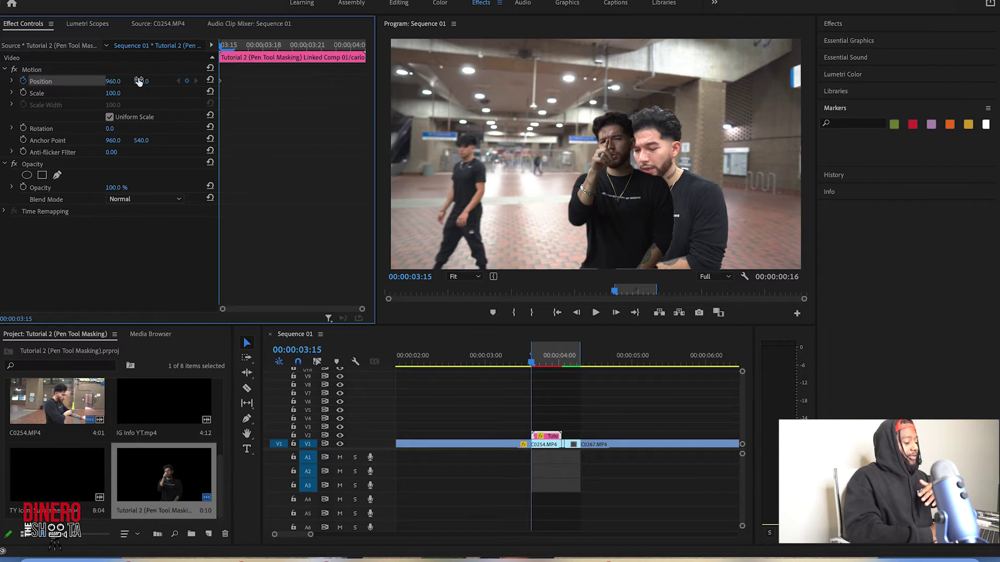
{"action": "left_click_drag", "start_coordinate": [141, 81], "coordinate": [208, 82]}
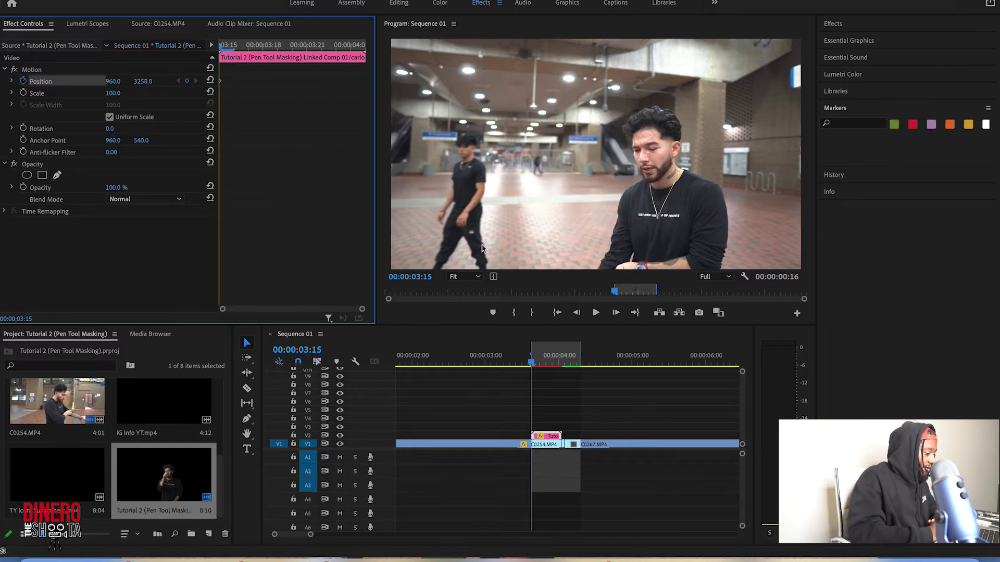
{"action": "left_click_drag", "start_coordinate": [557, 350], "coordinate": [558, 359]}
{"action": "left_click", "coordinate": [546, 436]}
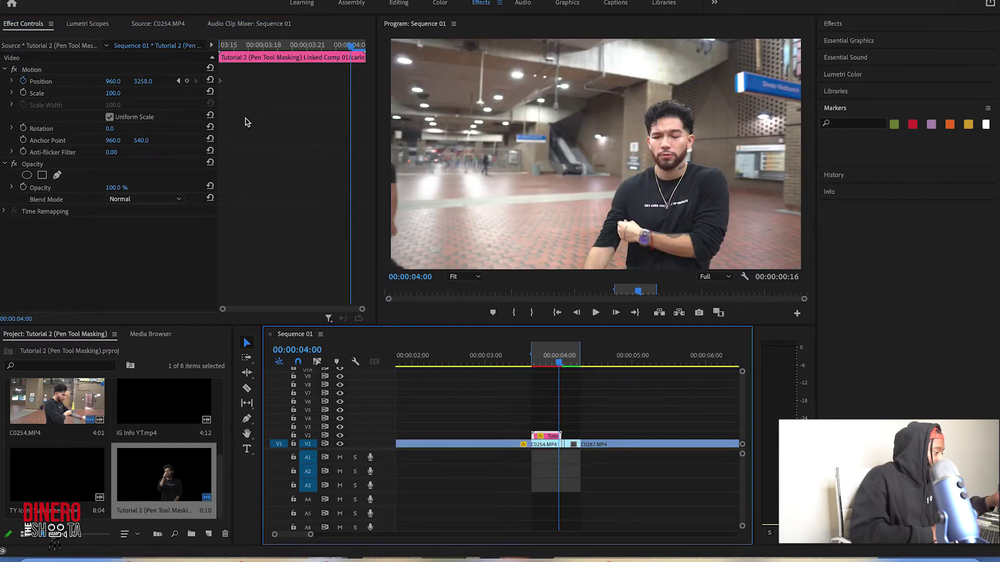
{"action": "left_click", "coordinate": [211, 86]}
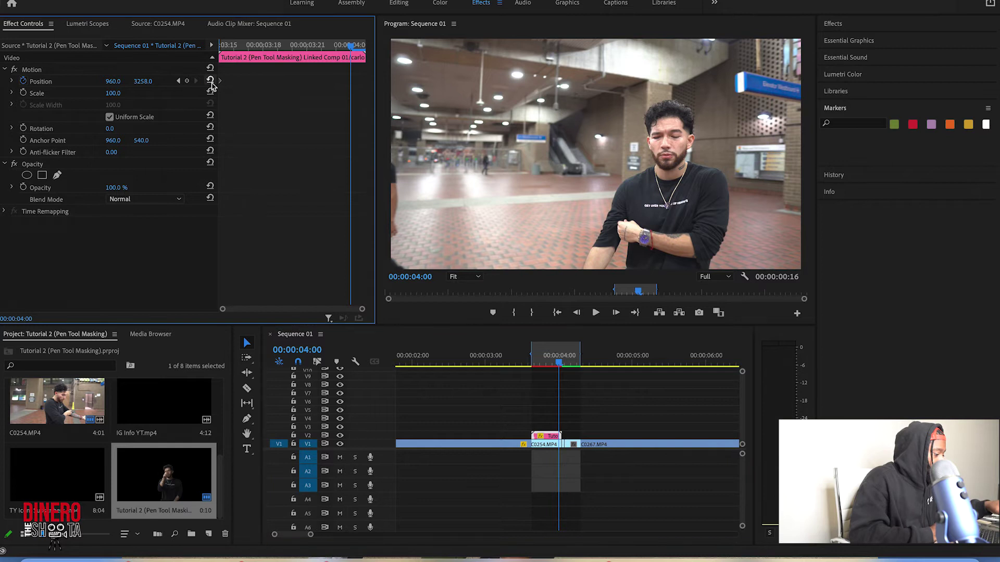
{"action": "left_click", "coordinate": [211, 81]}
Set the Position keyframes' temporal interpolation to Ease In
{"action": "left_click_drag", "start_coordinate": [368, 103], "coordinate": [213, 70]}
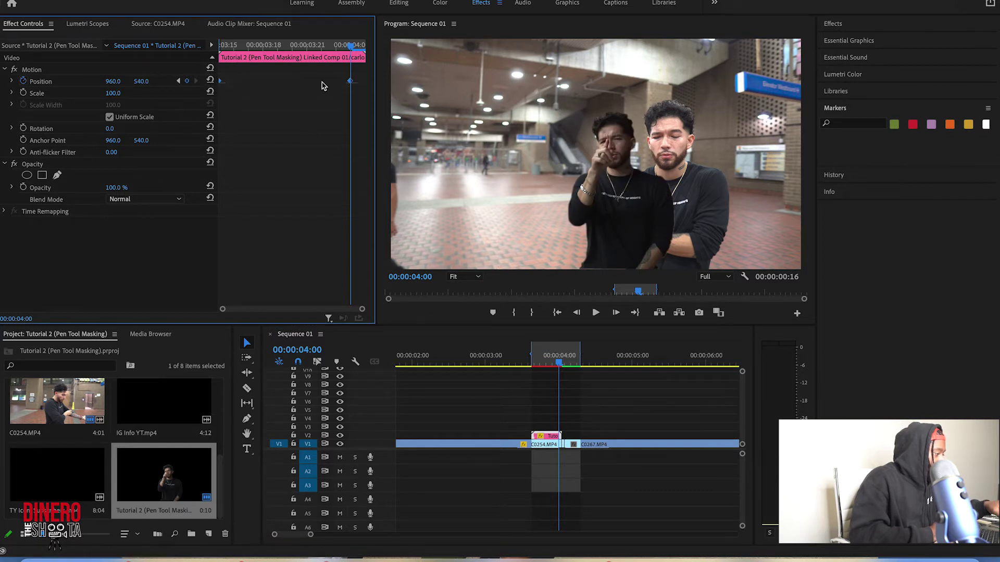
{"action": "right_click", "coordinate": [350, 85]}
{"action": "mouse_move", "coordinate": [402, 192]}
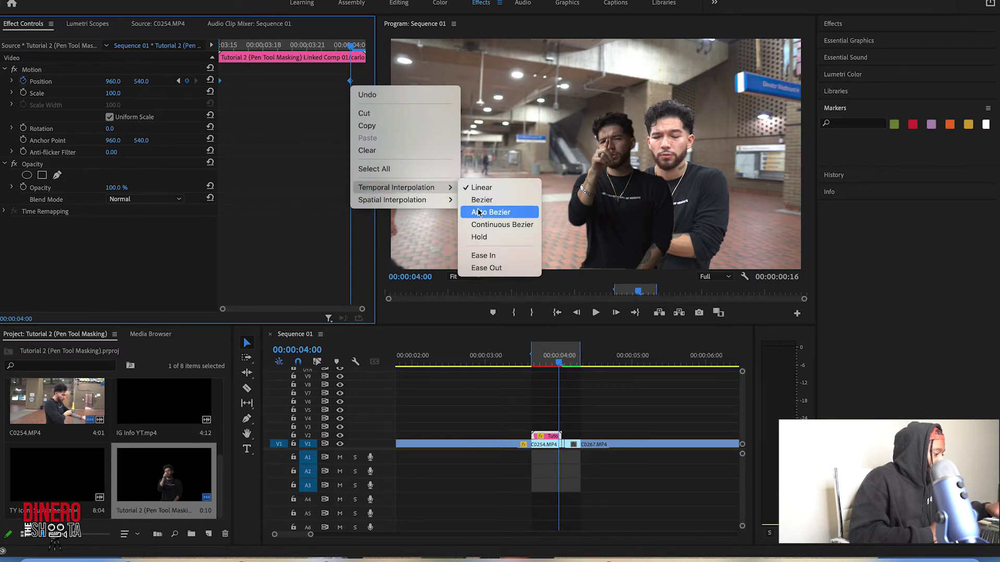
{"action": "left_click", "coordinate": [484, 255]}
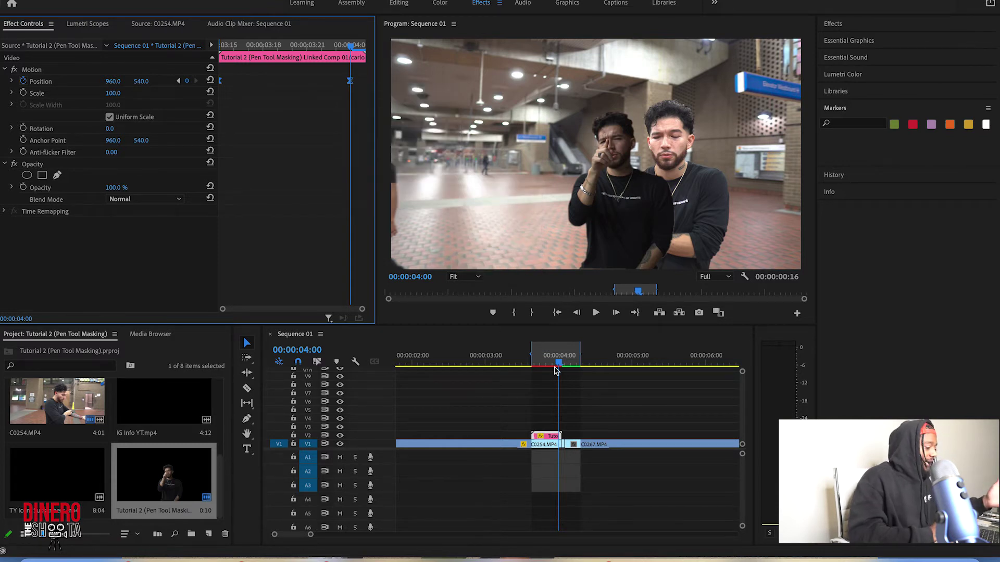
{"action": "left_click_drag", "start_coordinate": [554, 363], "coordinate": [522, 363]}
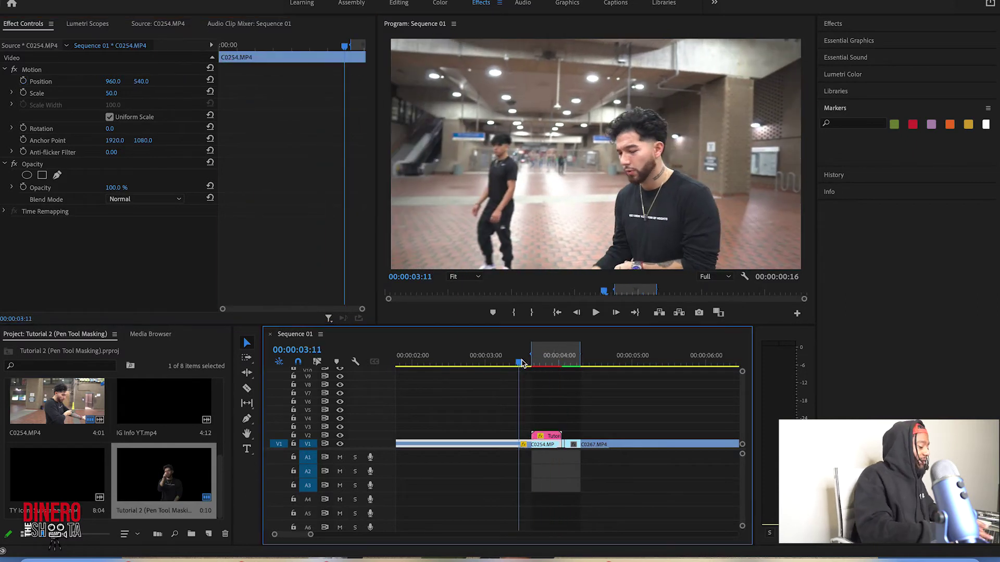
Mark the sequence In point at 3:11 and render the In-to-Out range
{"action": "key", "text": "i"}
{"action": "left_click", "coordinate": [166, 1]}
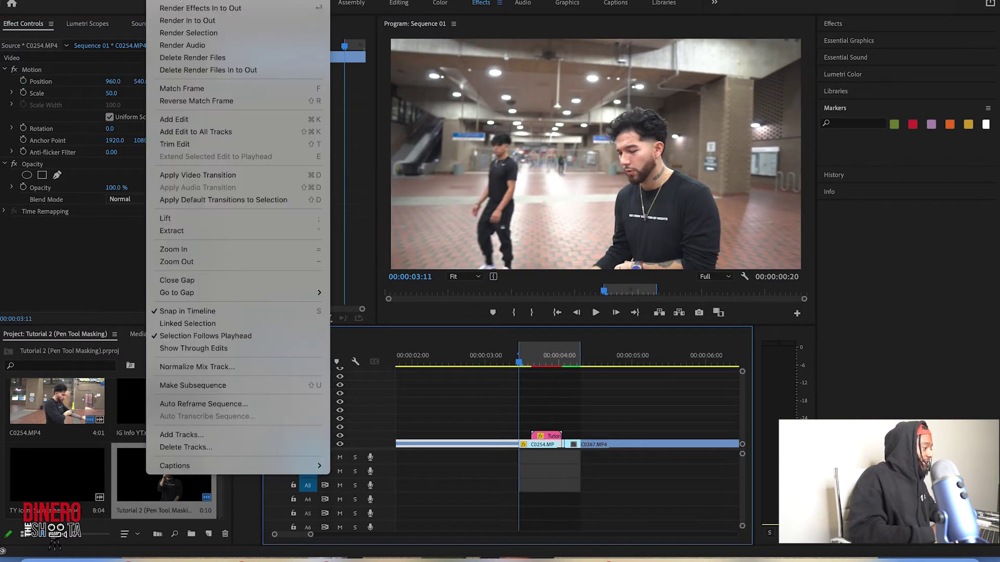
{"action": "left_click", "coordinate": [188, 21]}
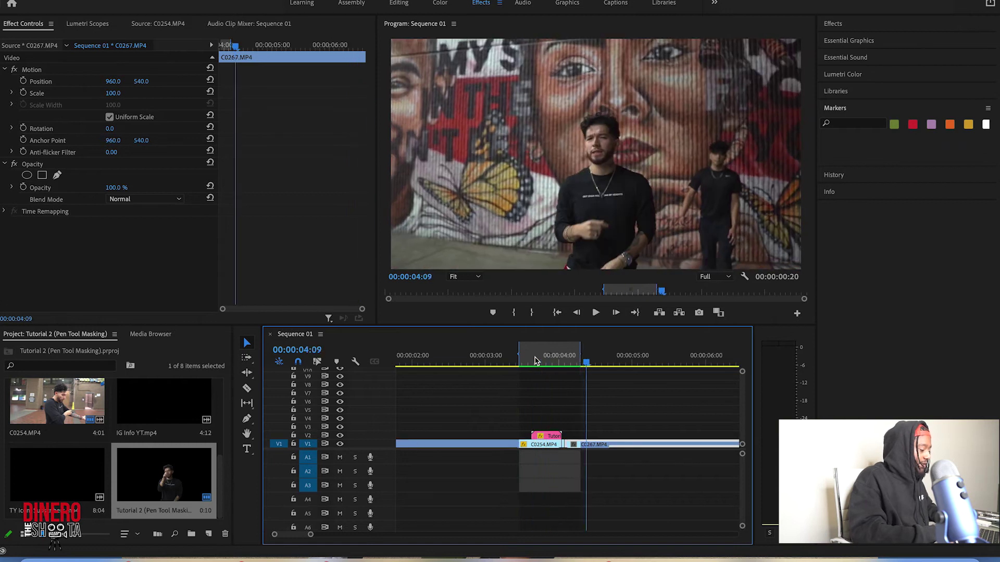
Preview the render, return to 3:16 and select the Tutorial 2 clip on V2
{"action": "key", "text": "space"}
{"action": "left_click_drag", "start_coordinate": [558, 372], "coordinate": [534, 374]}
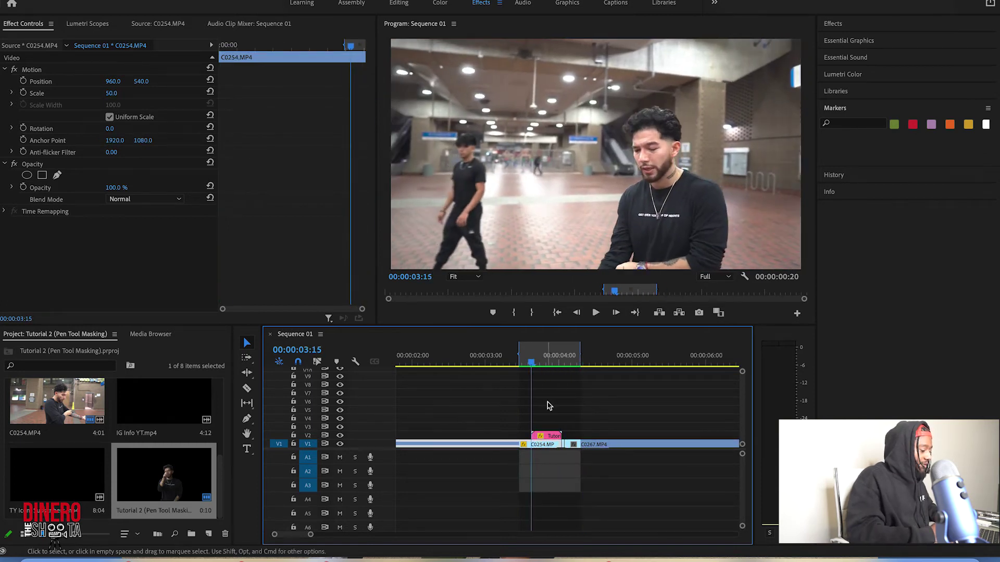
{"action": "left_click", "coordinate": [546, 435]}
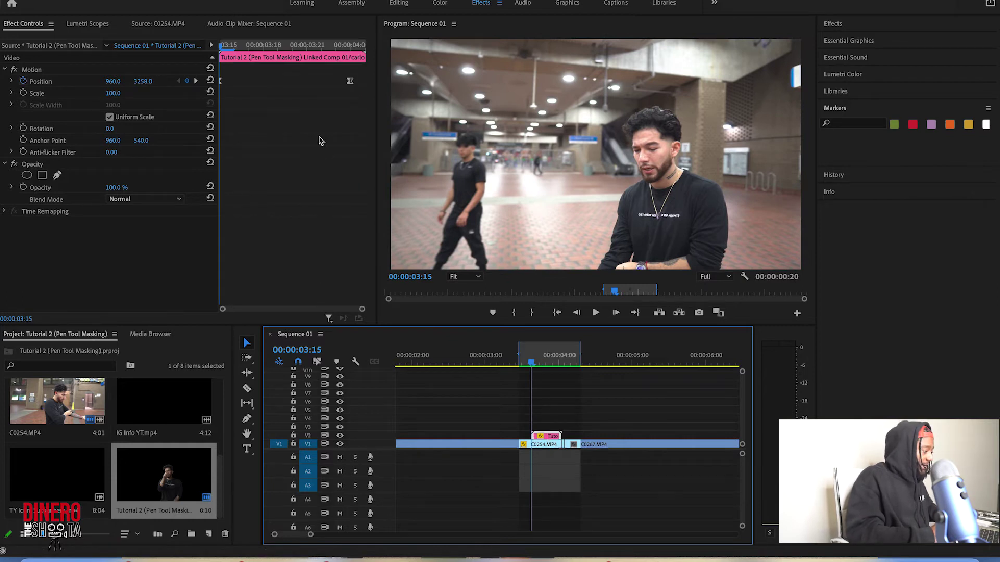
Keyframe the cutout's Position at X -2696 at 3:15 and back at 960 at 4:00
{"action": "left_click", "coordinate": [325, 82]}
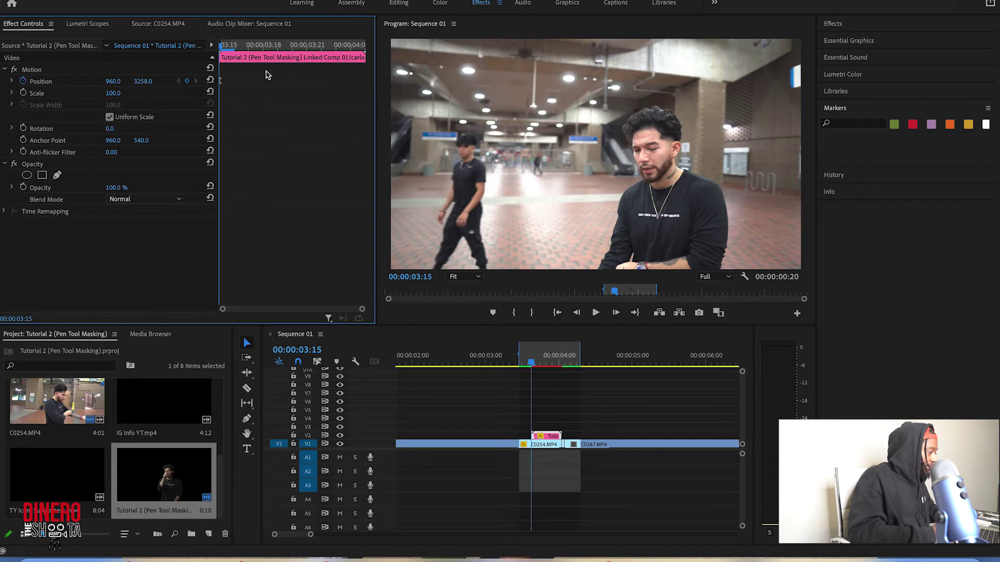
{"action": "key", "text": "ctrl+z"}
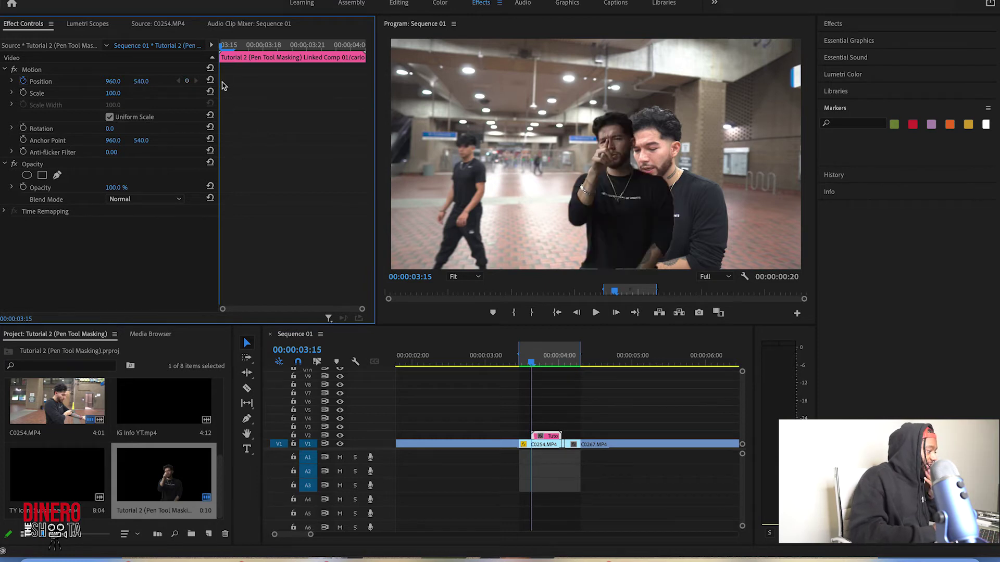
{"action": "left_click", "coordinate": [187, 82]}
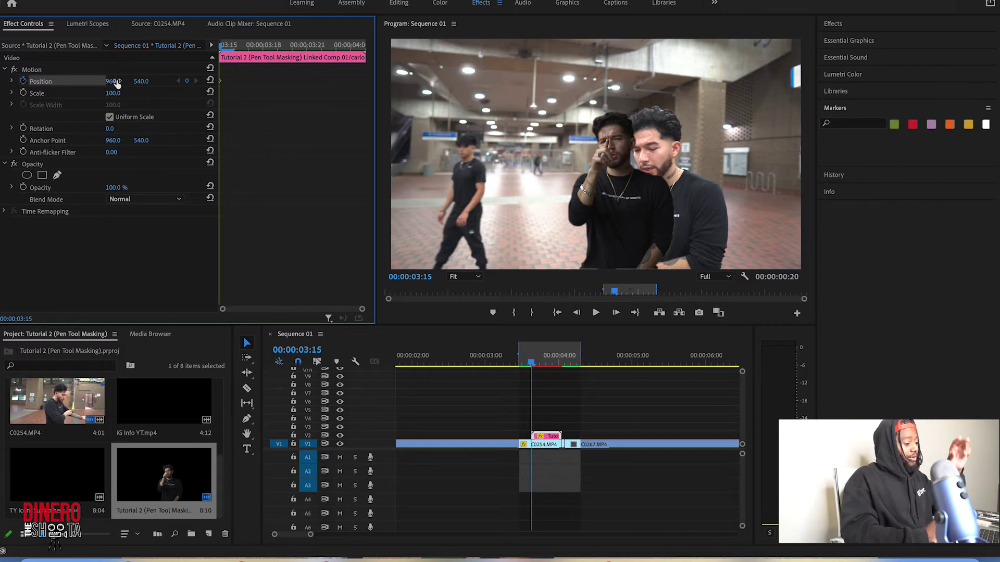
{"action": "left_click_drag", "start_coordinate": [113, 81], "coordinate": [111, 81]}
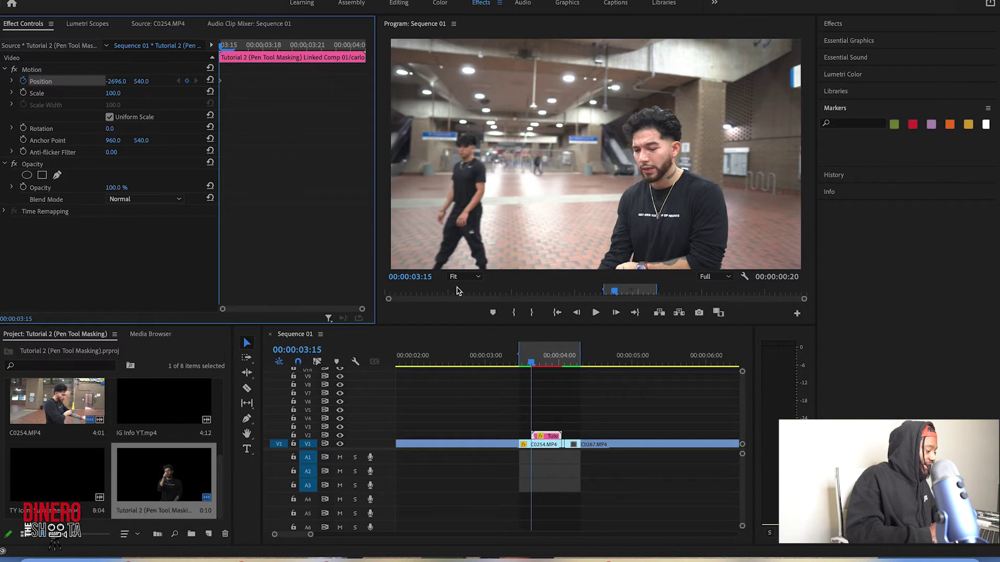
{"action": "left_click", "coordinate": [560, 364]}
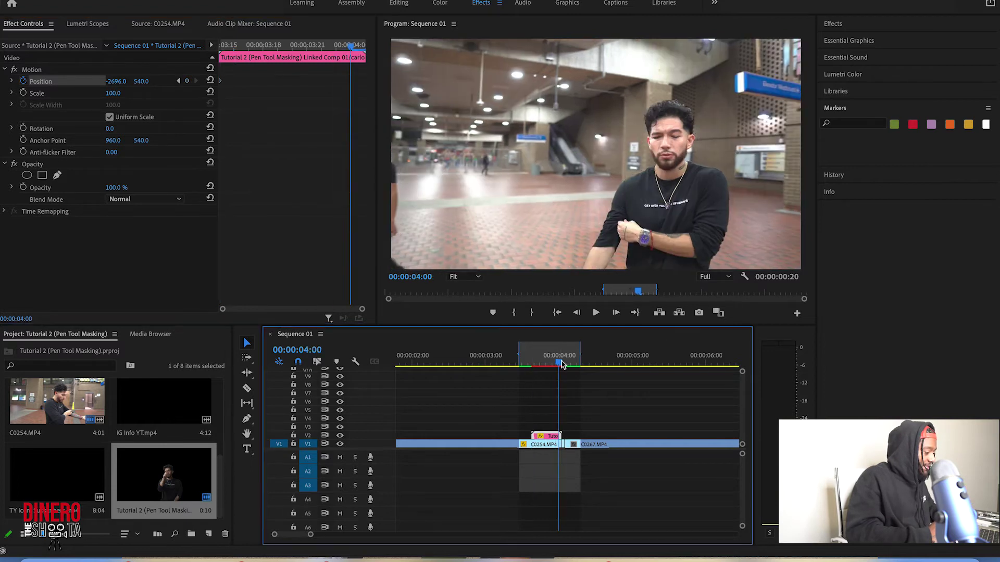
{"action": "left_click", "coordinate": [210, 81]}
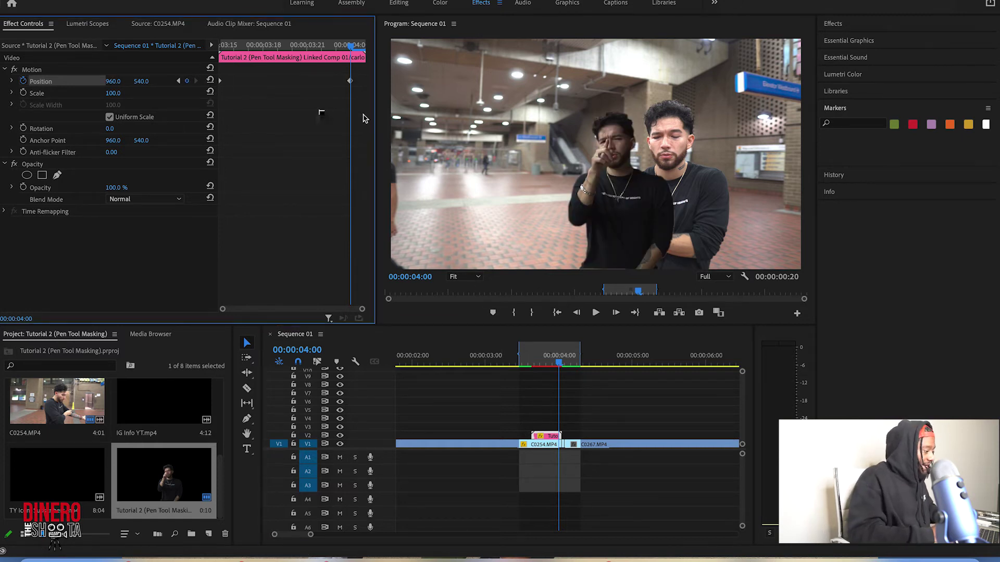
Set the 4:00 Position keyframe to Ease In and render In to Out
{"action": "left_click_drag", "start_coordinate": [359, 112], "coordinate": [206, 65]}
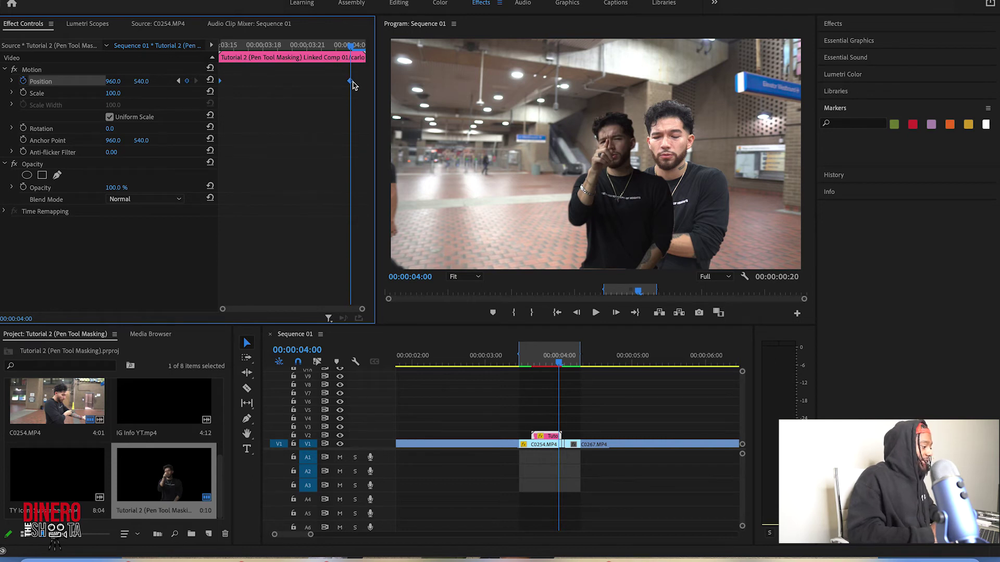
{"action": "right_click", "coordinate": [352, 84]}
{"action": "mouse_move", "coordinate": [394, 187]}
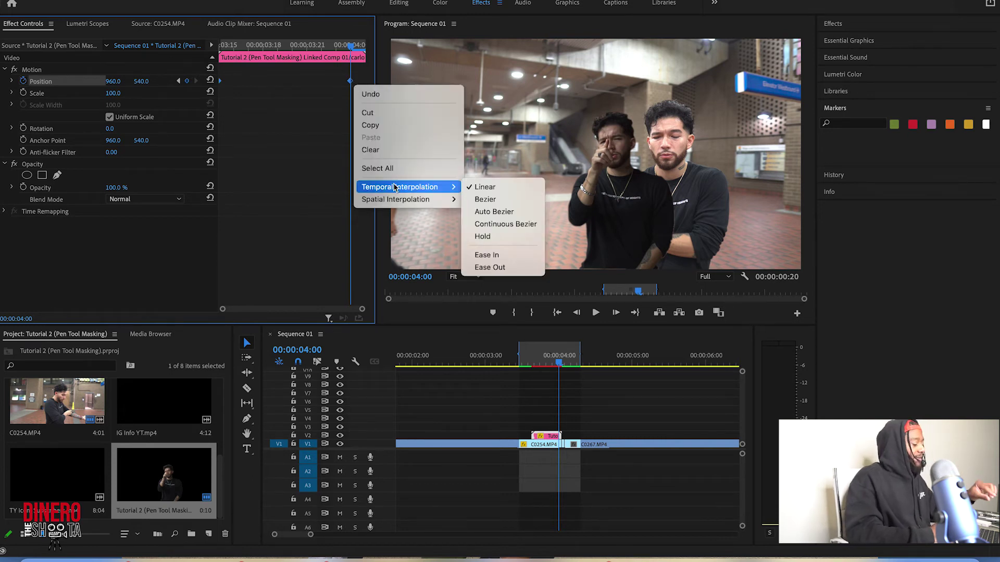
{"action": "left_click", "coordinate": [486, 254]}
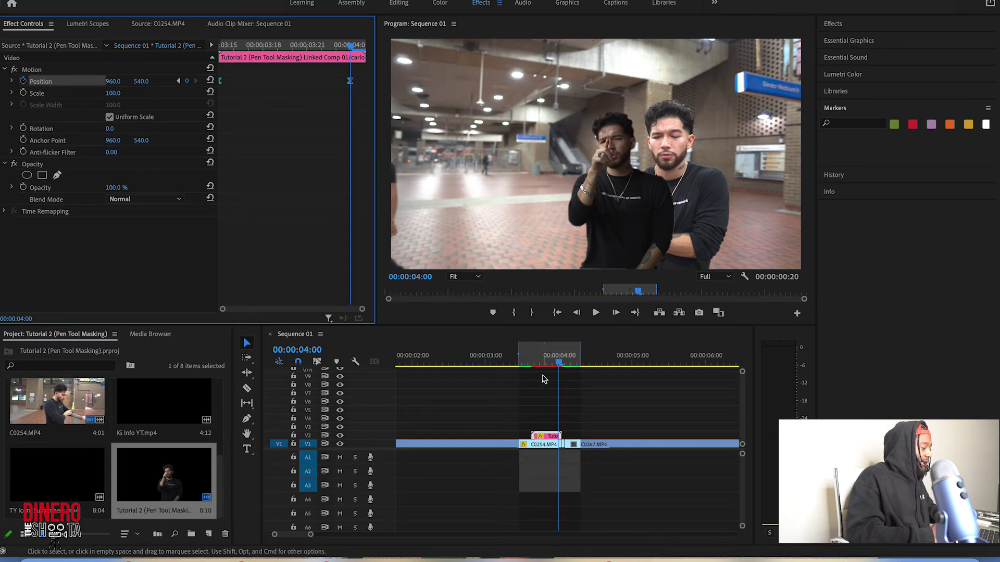
{"action": "left_click", "coordinate": [172, 1]}
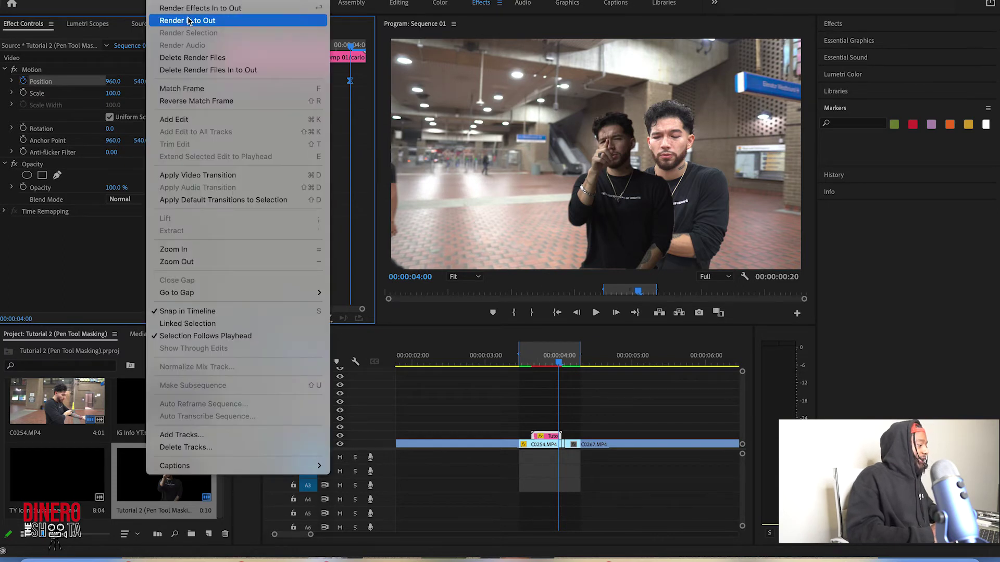
{"action": "left_click", "coordinate": [188, 21]}
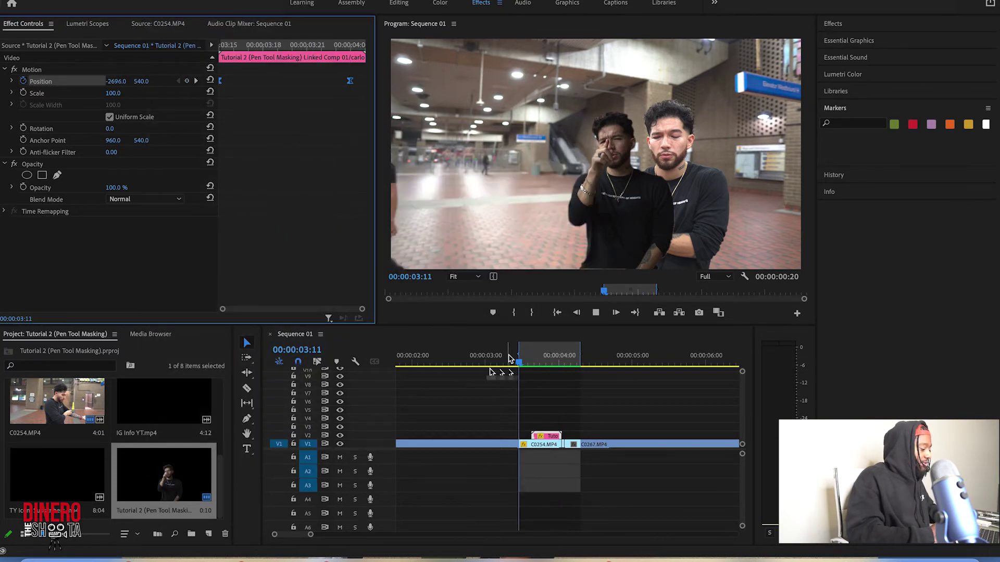
Preview the sequence from 3:11, then delete the pink cutout clip from V2
{"action": "left_click", "coordinate": [521, 360]}
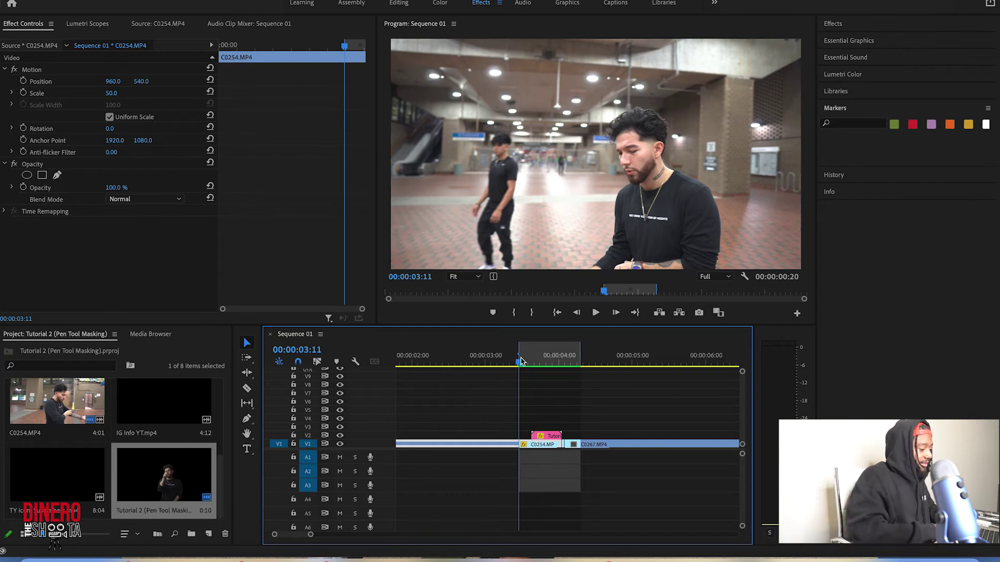
{"action": "key", "text": "space"}
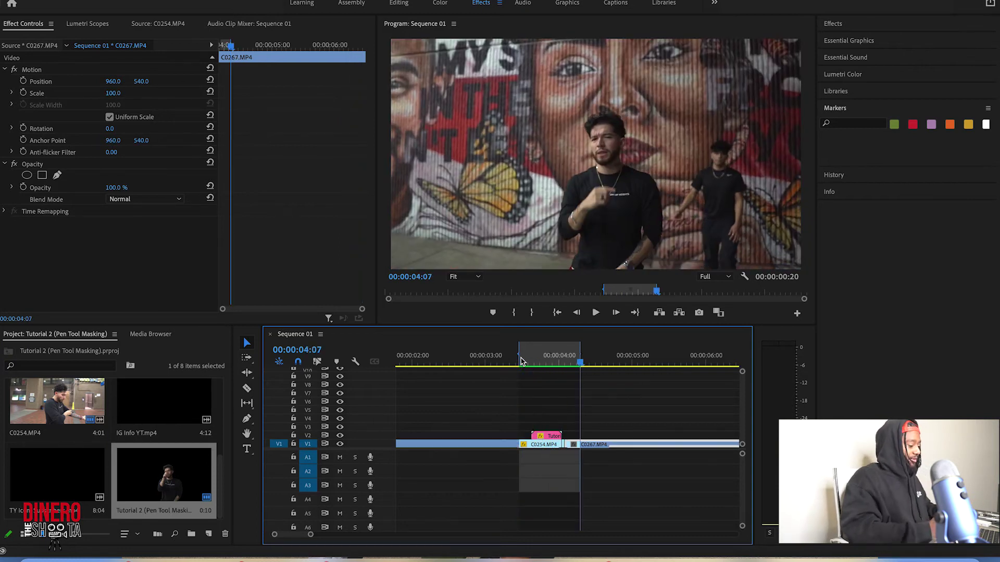
{"action": "key", "text": "space"}
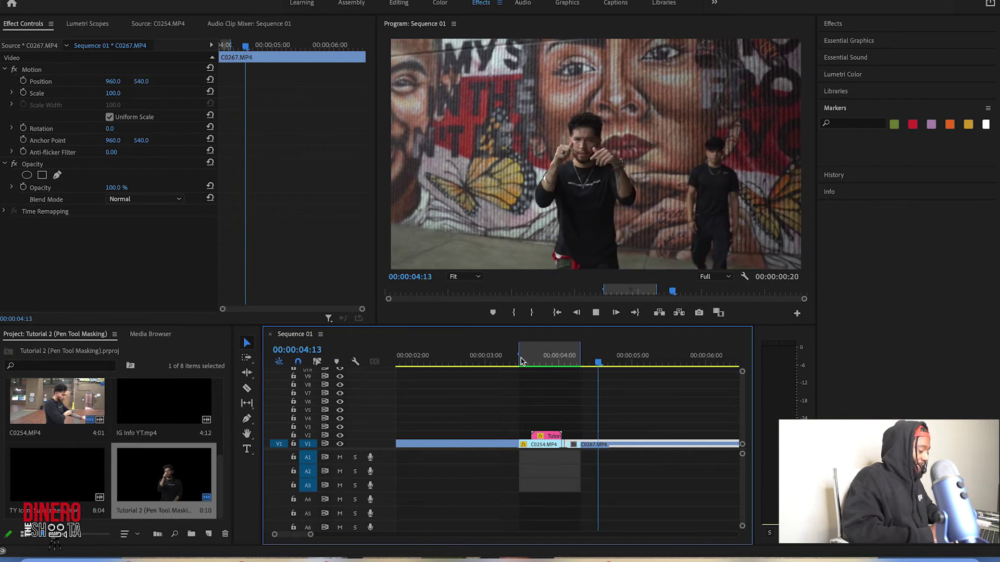
{"action": "left_click_drag", "start_coordinate": [311, 535], "coordinate": [317, 538]}
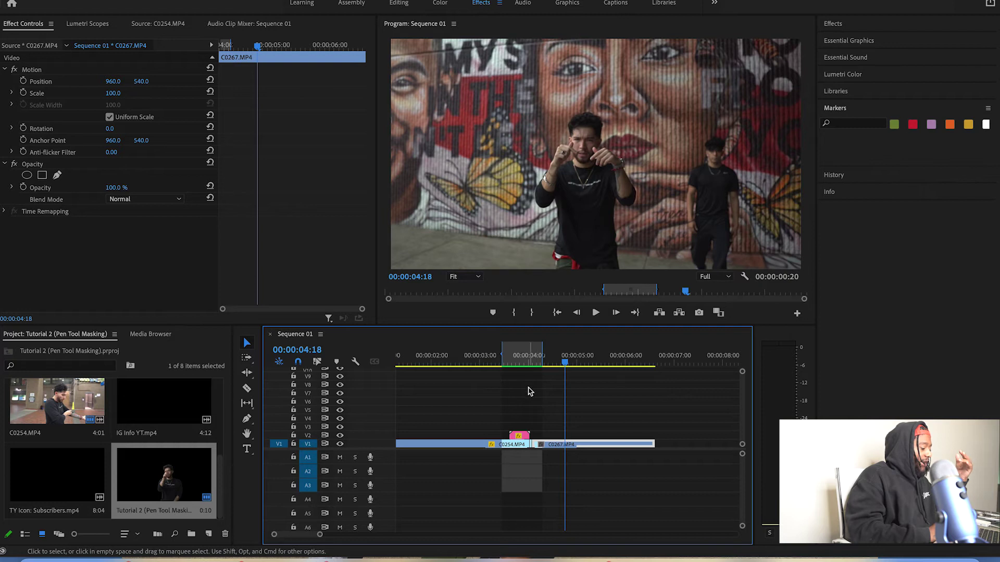
{"action": "left_click", "coordinate": [523, 359]}
{"action": "left_click", "coordinate": [524, 436]}
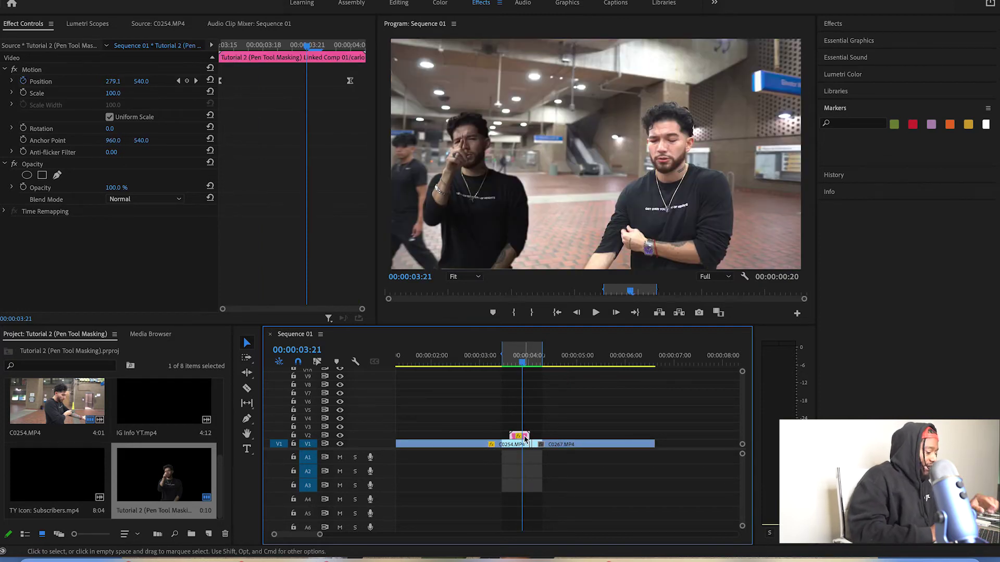
{"action": "key", "text": "Delete"}
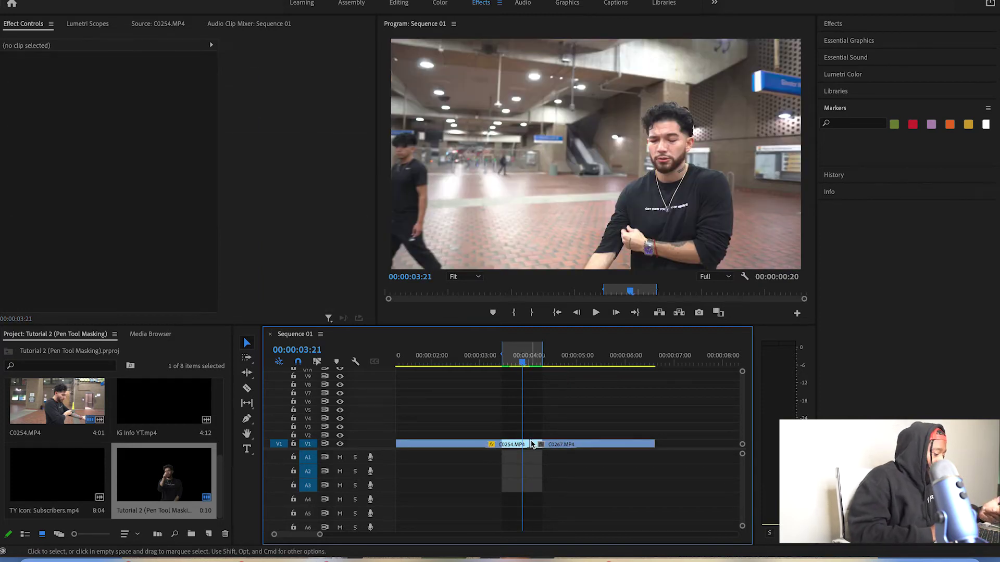
Lift the short C0267 piece at the 4:00 cut up onto V2
{"action": "left_click", "coordinate": [529, 360]}
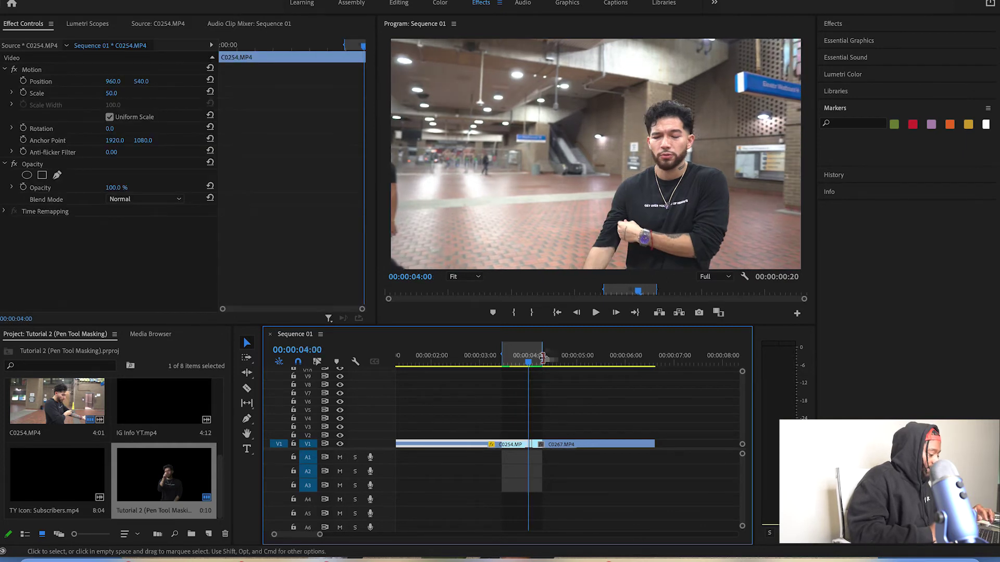
{"action": "left_click_drag", "start_coordinate": [319, 535], "coordinate": [287, 535]}
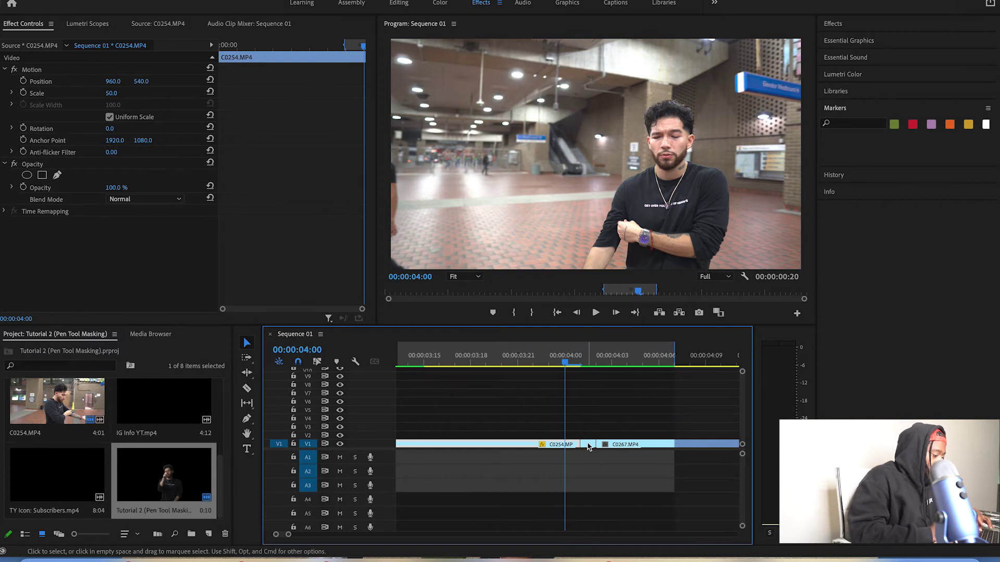
{"action": "left_click_drag", "start_coordinate": [587, 447], "coordinate": [587, 436]}
{"action": "left_click", "coordinate": [581, 361]}
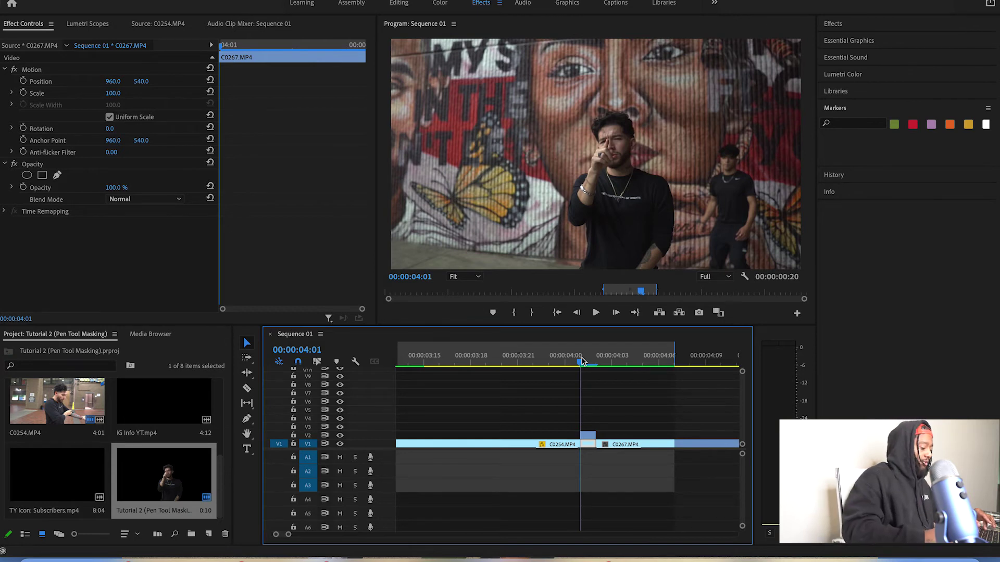
Extend the V2 C0267 clip to end at 4:11 and slide it 9 frames earlier
{"action": "key", "text": "shift+Right"}
{"action": "key", "text": "shift+Right"}
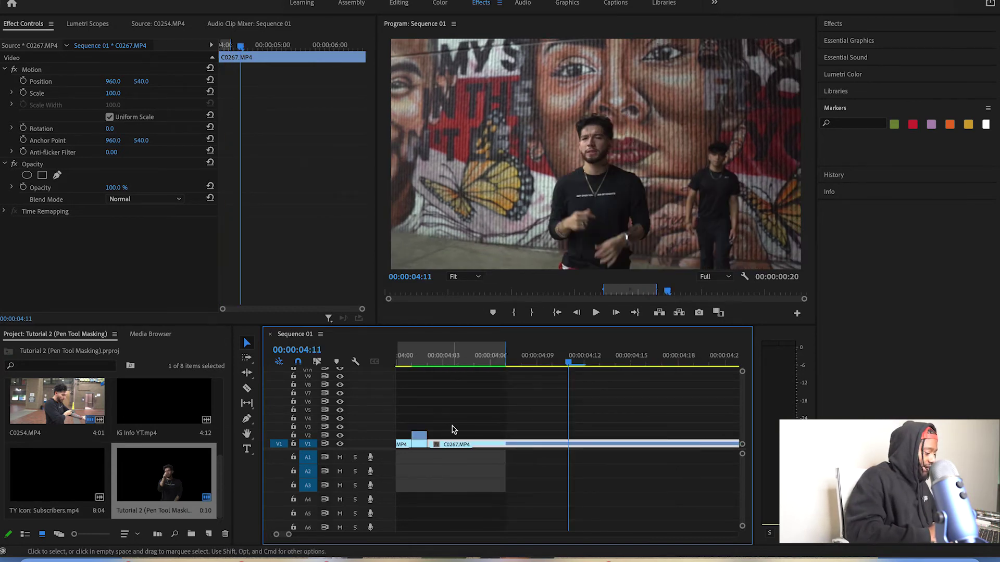
{"action": "left_click_drag", "start_coordinate": [427, 435], "coordinate": [568, 436]}
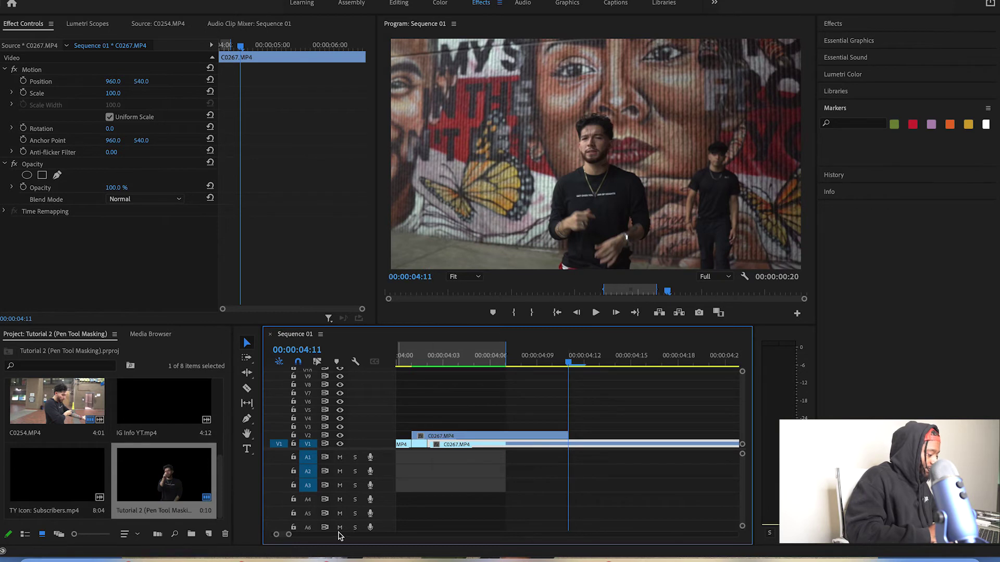
{"action": "left_click_drag", "start_coordinate": [291, 537], "coordinate": [310, 537]}
{"action": "left_click_drag", "start_coordinate": [549, 436], "coordinate": [515, 440]}
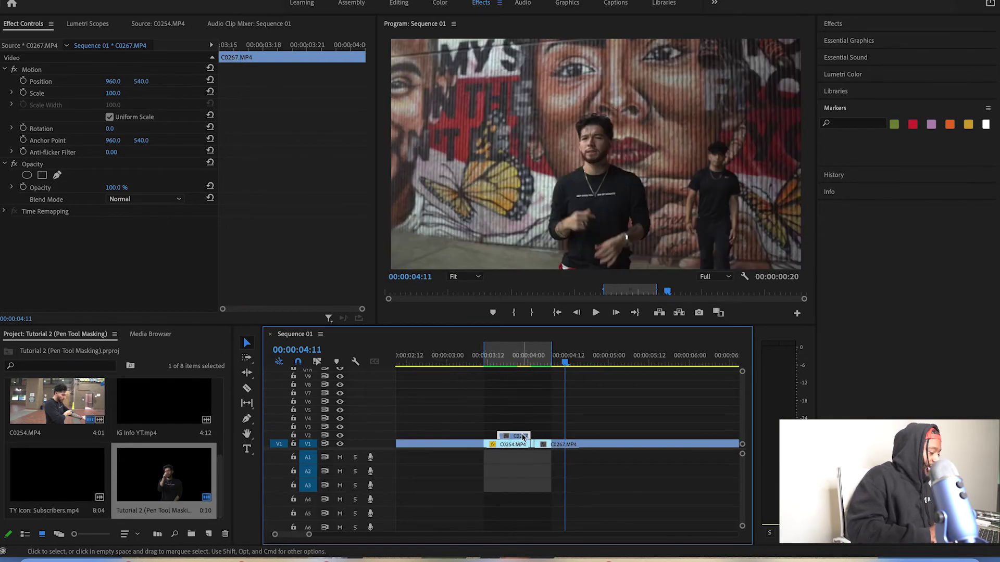
Add a Frame Hold to C0267 at 00:00:03:15 and reselect it on V2
{"action": "left_click", "coordinate": [500, 362]}
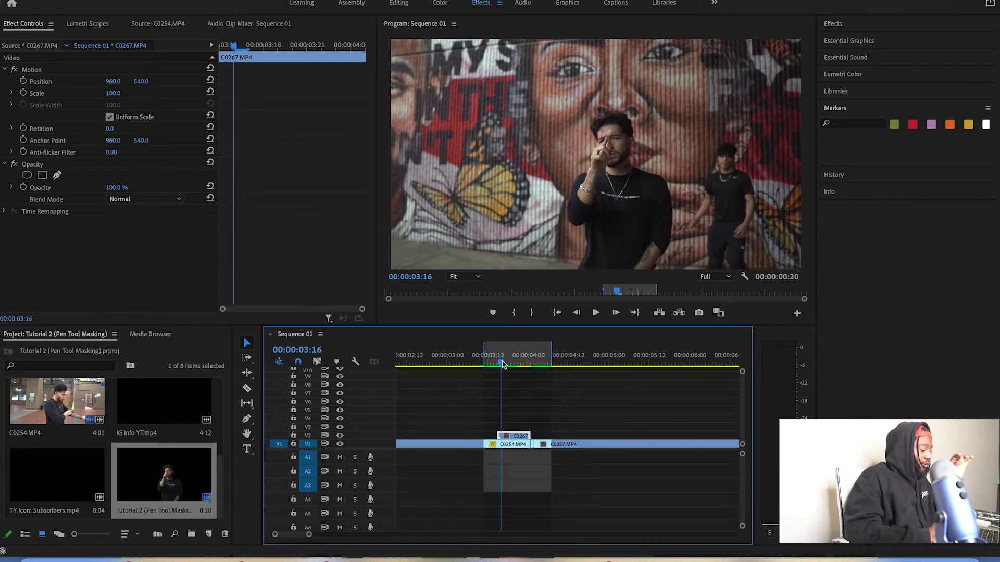
{"action": "left_click_drag", "start_coordinate": [503, 364], "coordinate": [499, 364]}
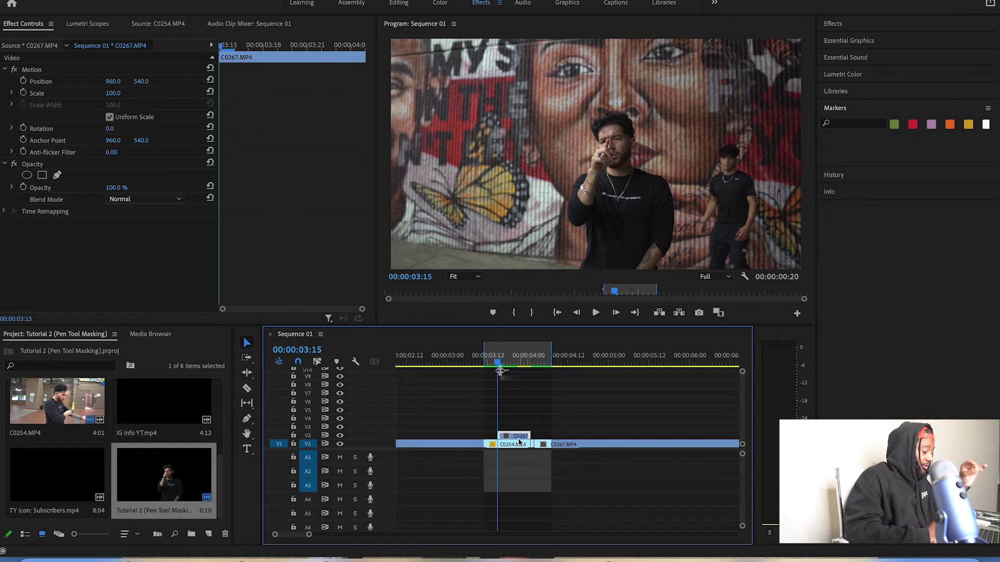
{"action": "right_click", "coordinate": [518, 440]}
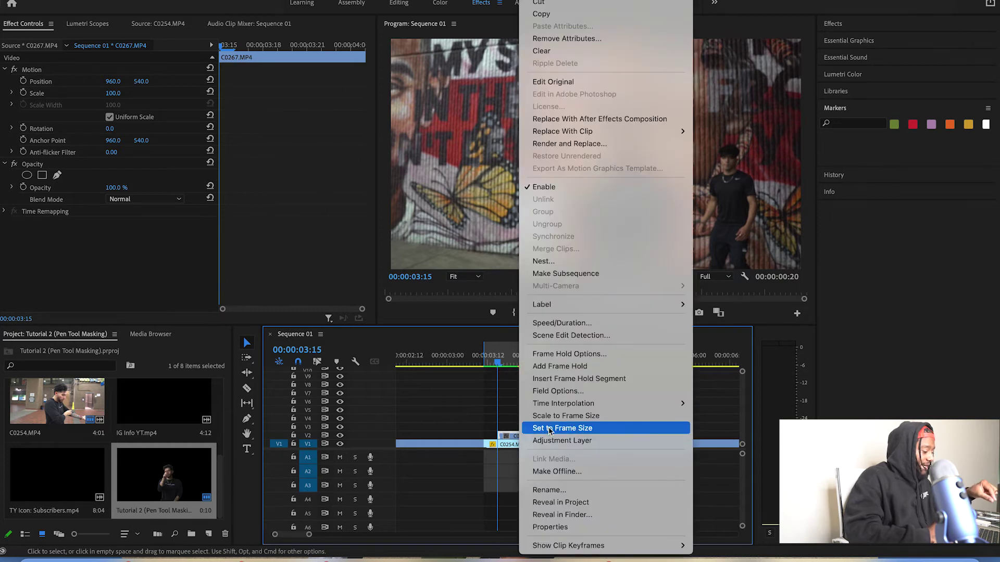
{"action": "left_click", "coordinate": [560, 367]}
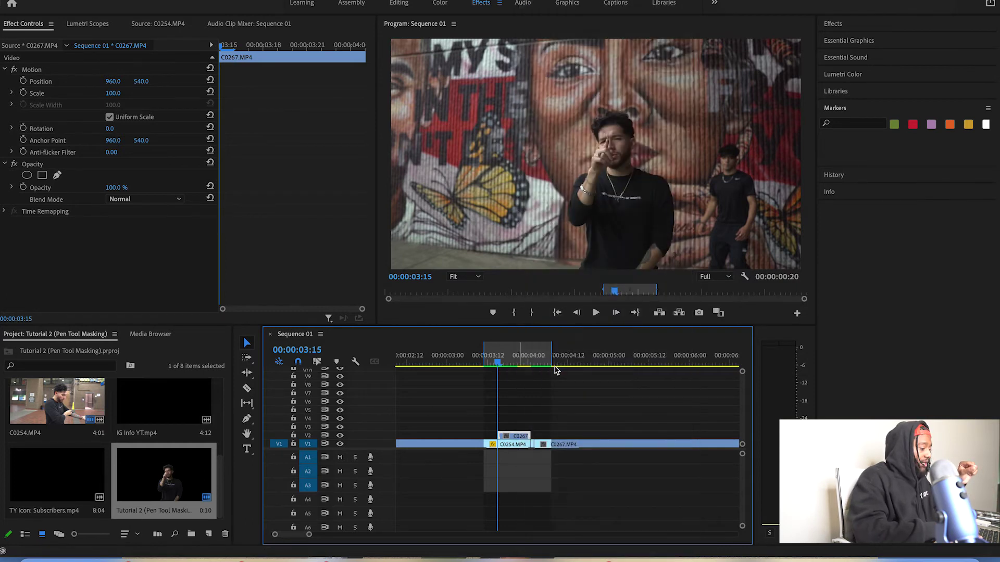
{"action": "left_click", "coordinate": [500, 359]}
{"action": "key", "text": "Left"}
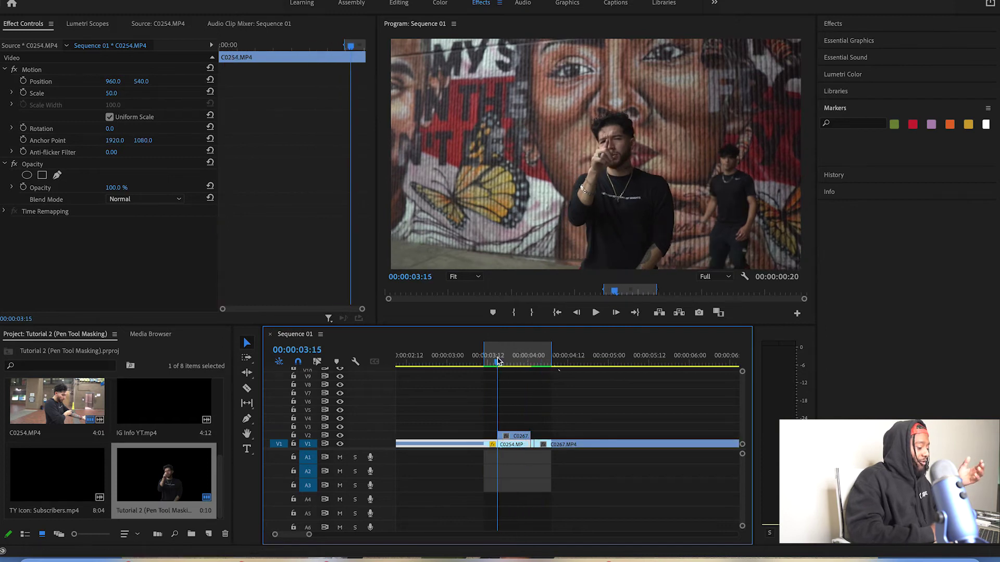
{"action": "left_click", "coordinate": [518, 440]}
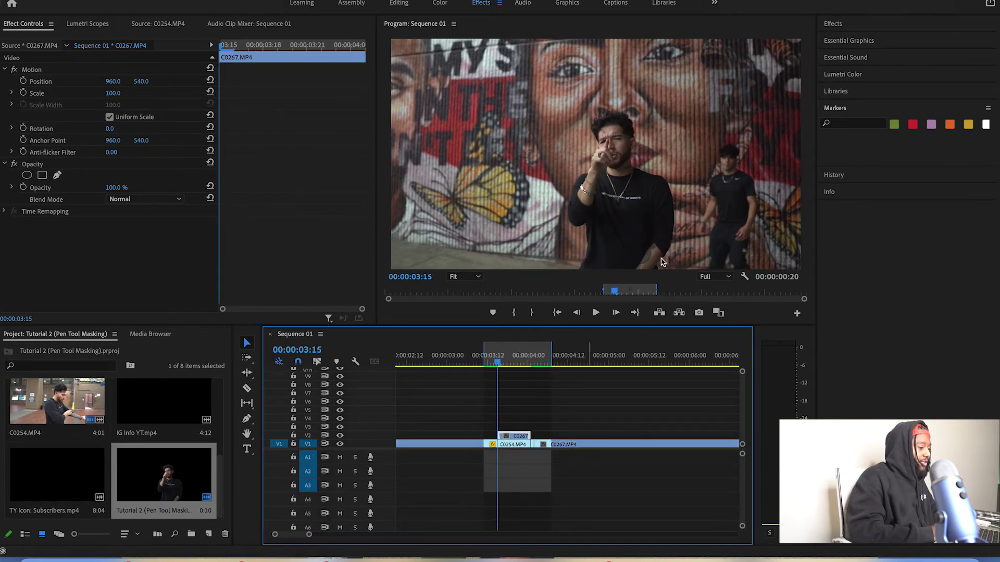
Apply the Crop effect to C0267 on V2 and add a pen mask to it
{"action": "left_click", "coordinate": [880, 30]}
{"action": "left_click", "coordinate": [873, 39]}
{"action": "type", "text": "crop"}
{"action": "left_click_drag", "start_coordinate": [863, 121], "coordinate": [518, 437]}
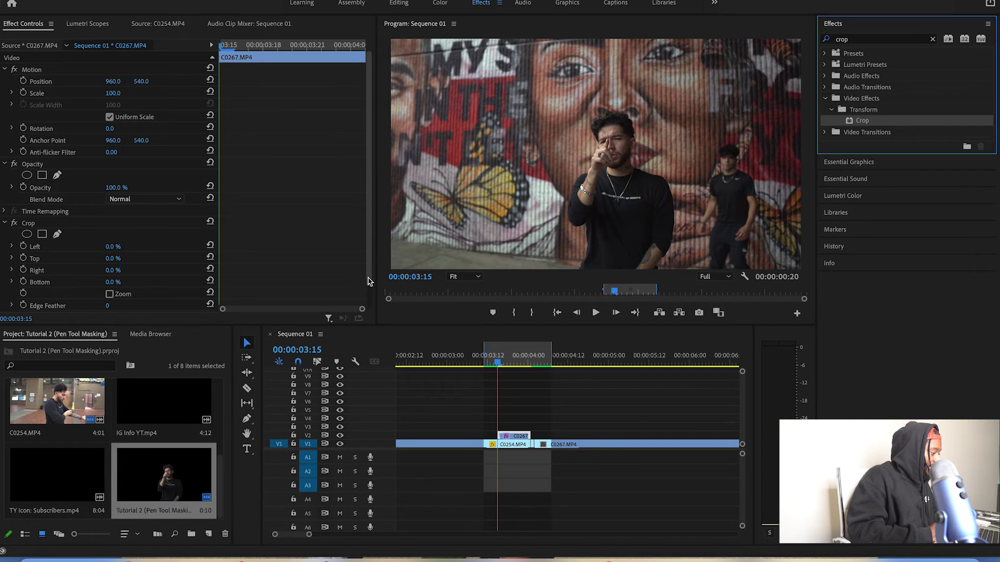
{"action": "scroll", "coordinate": [355, 271], "scroll_direction": "down", "scroll_amount": 2}
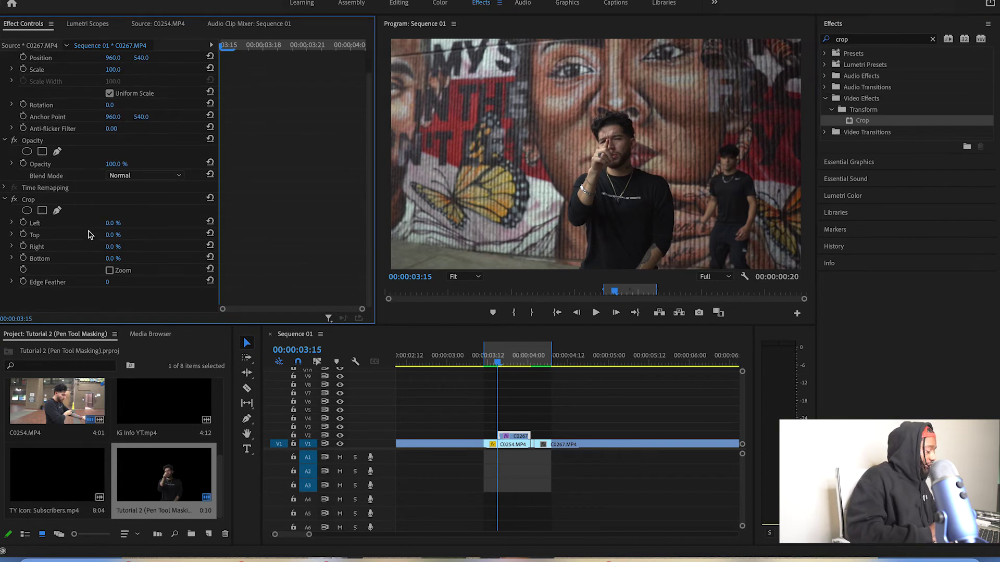
{"action": "left_click", "coordinate": [57, 211]}
Zoom the Program monitor to 75%, then to 50%
{"action": "left_click", "coordinate": [463, 276]}
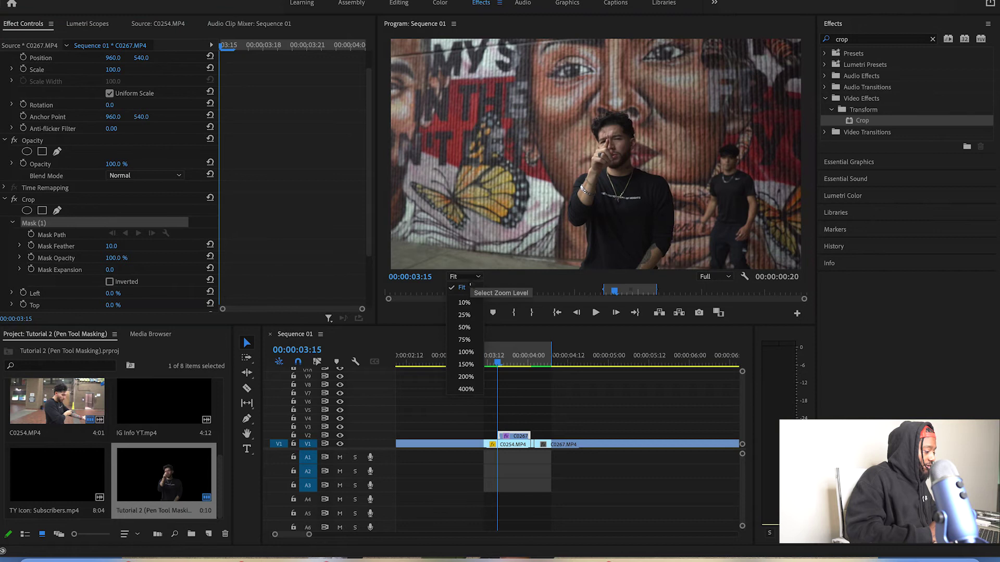
{"action": "left_click", "coordinate": [464, 340]}
{"action": "left_click", "coordinate": [469, 280]}
{"action": "left_click", "coordinate": [469, 327]}
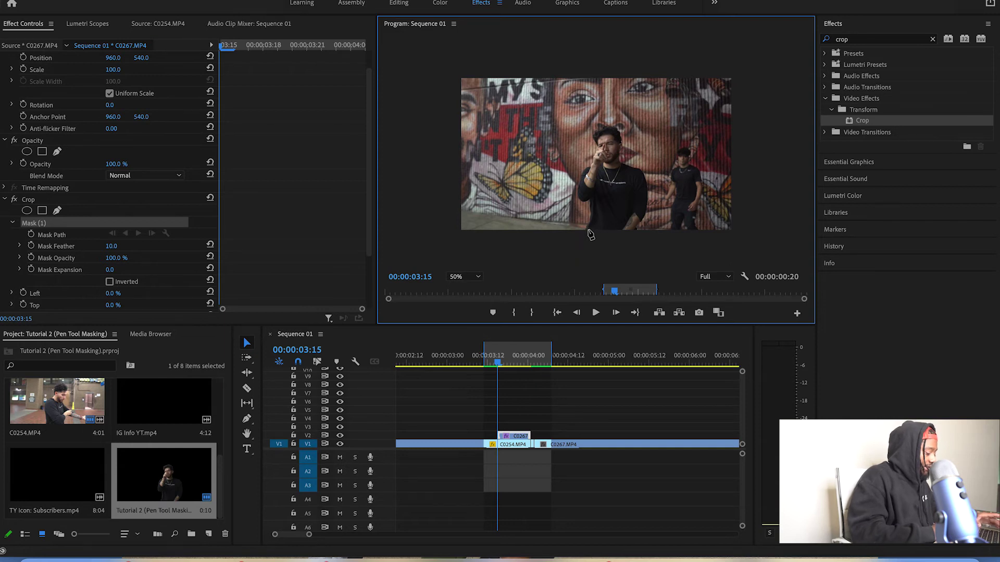
Place the first mask point at the man's feet and zoom the Program monitor to 100%
{"action": "left_click", "coordinate": [567, 258]}
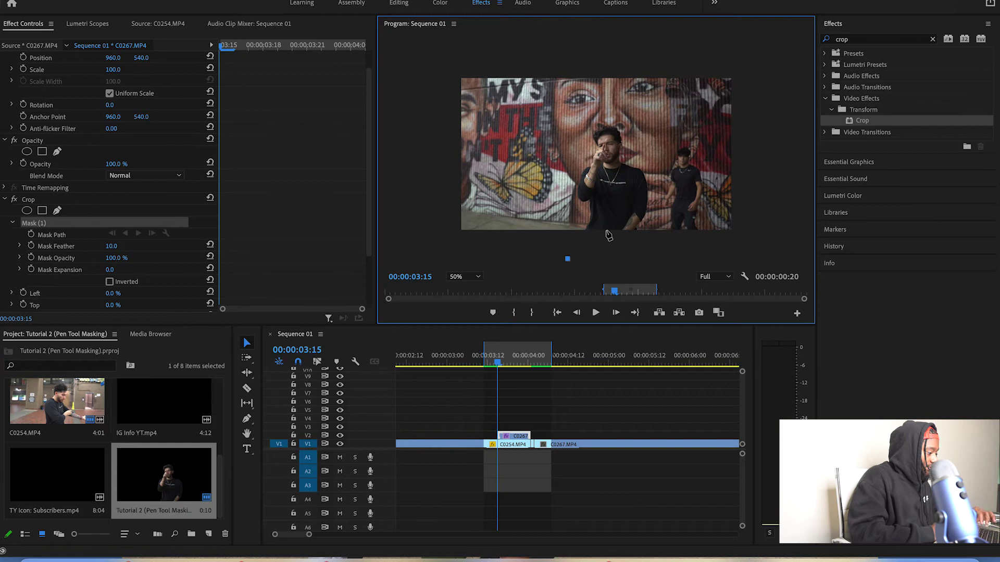
{"action": "left_click", "coordinate": [248, 343]}
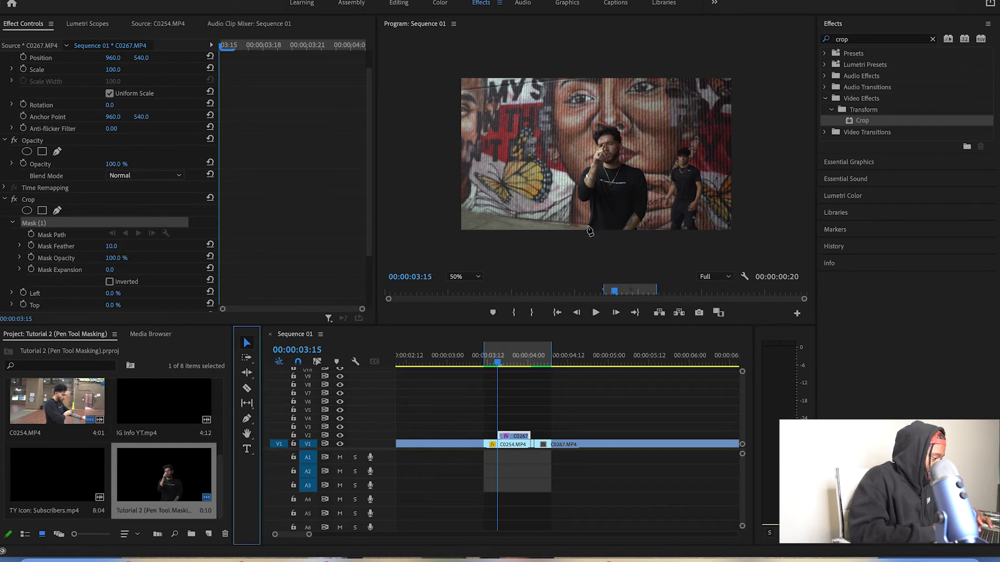
{"action": "left_click", "coordinate": [469, 277]}
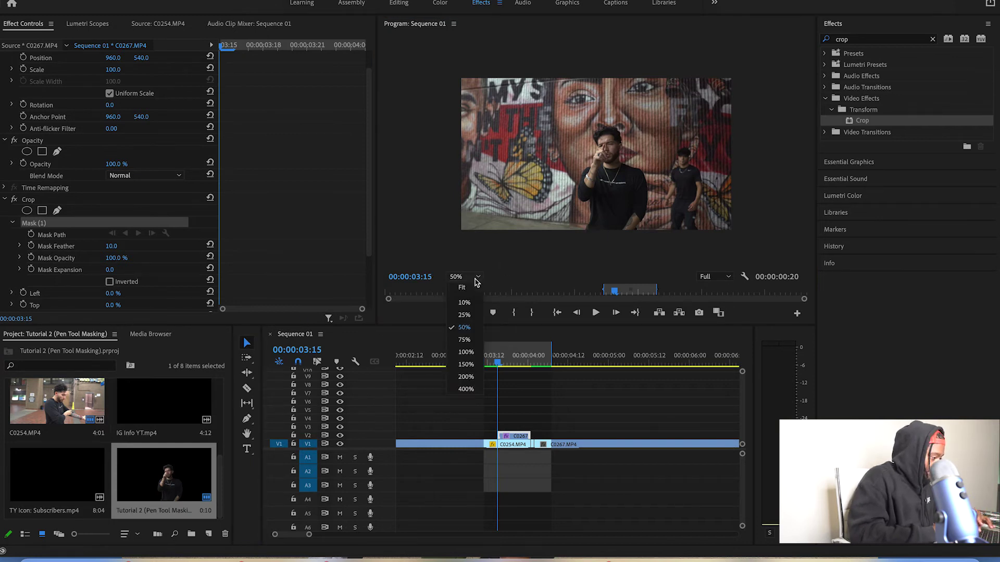
{"action": "left_click", "coordinate": [587, 228]}
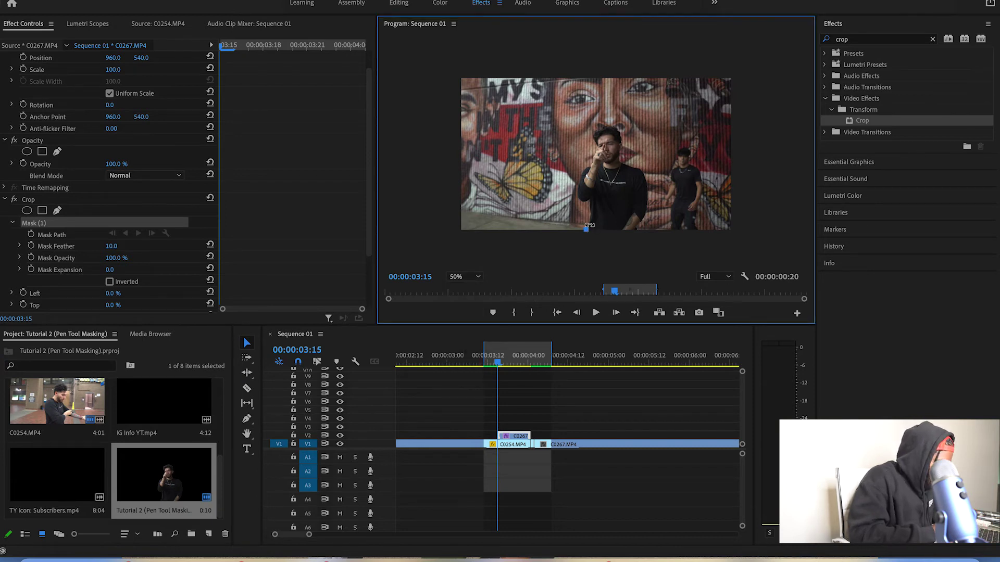
{"action": "left_click", "coordinate": [471, 278]}
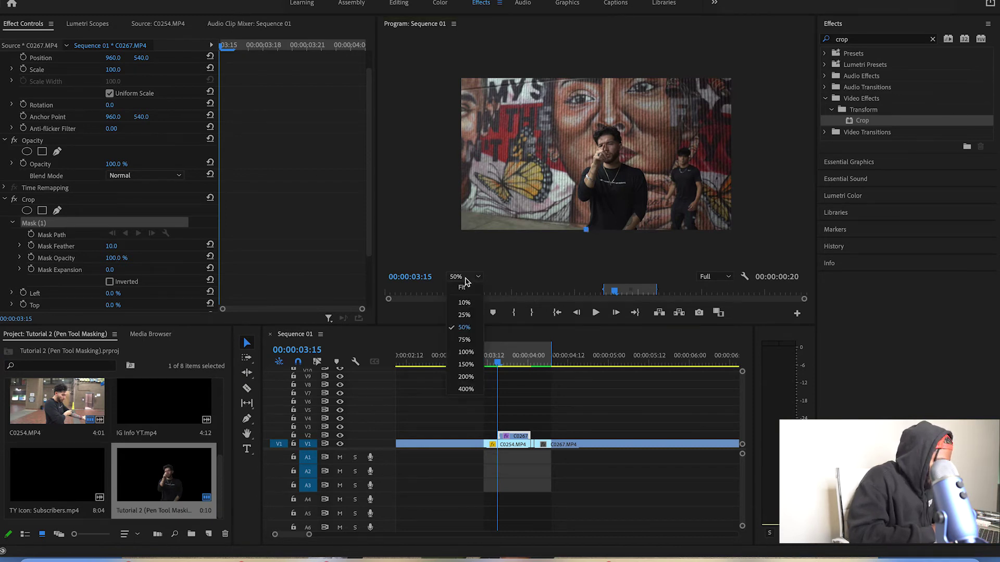
{"action": "left_click", "coordinate": [465, 349]}
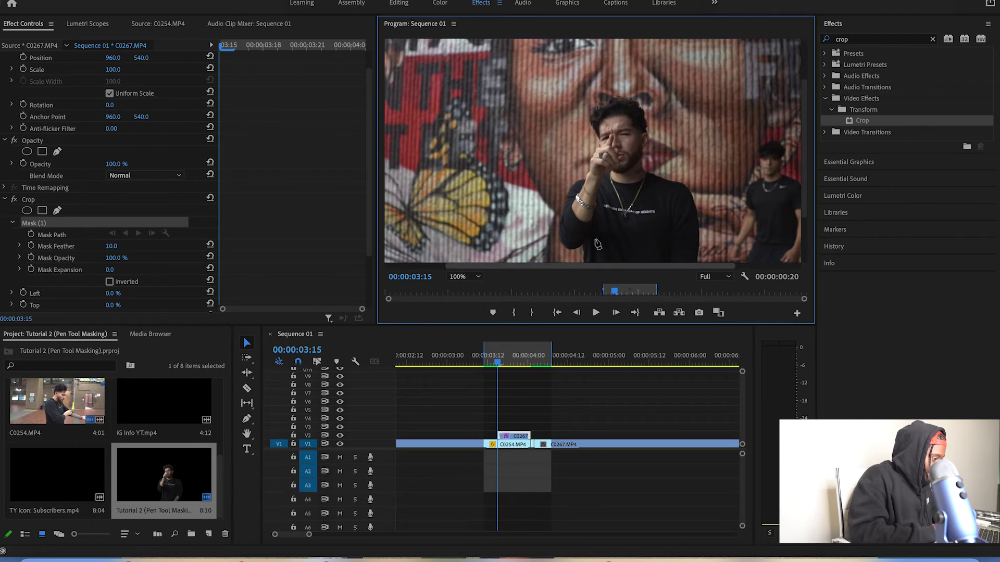
{"action": "scroll", "coordinate": [591, 239], "scroll_direction": "down", "scroll_amount": 3}
Trace mask points from the man's feet up along his arm
{"action": "key", "text": "p"}
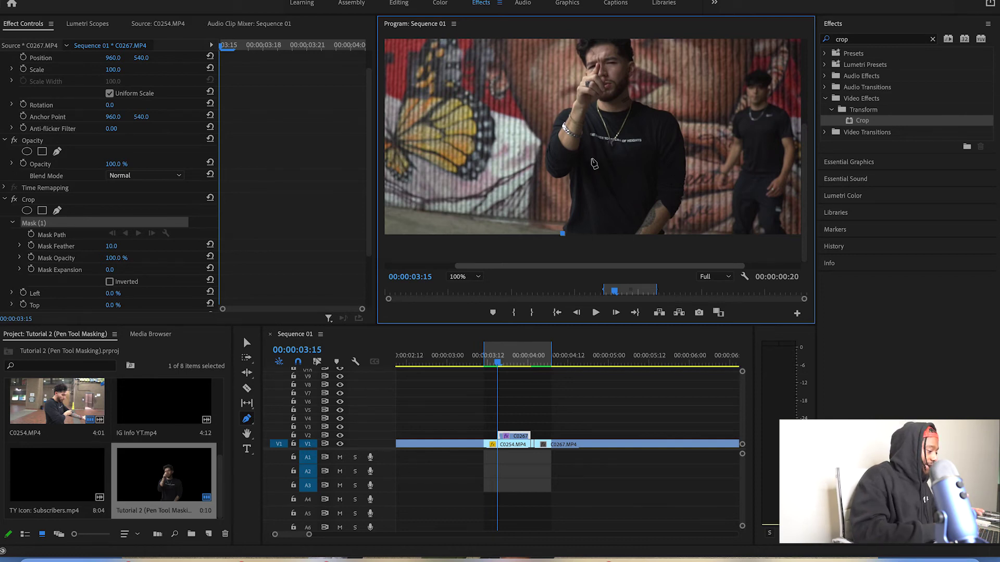
{"action": "key", "text": "h"}
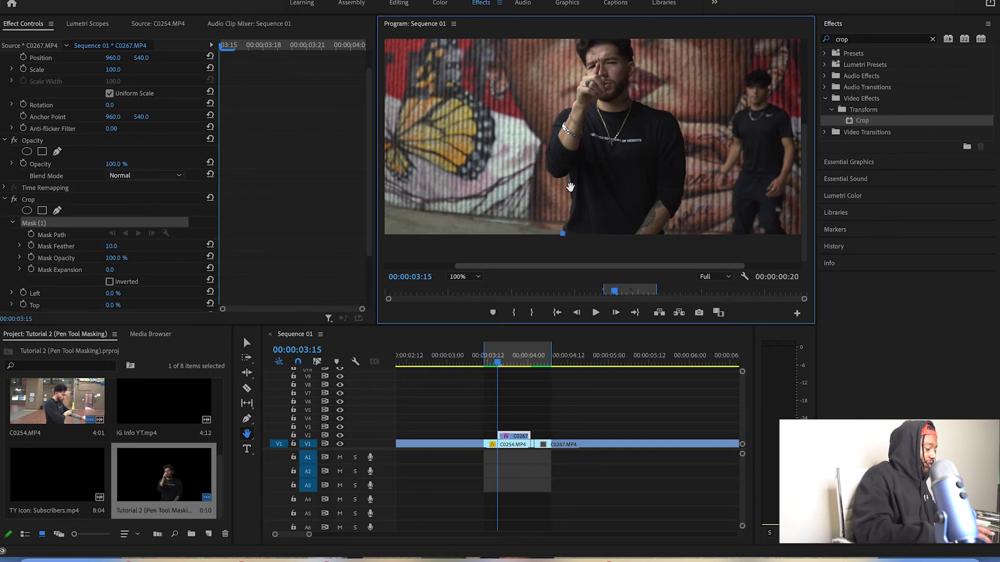
{"action": "key", "text": "p"}
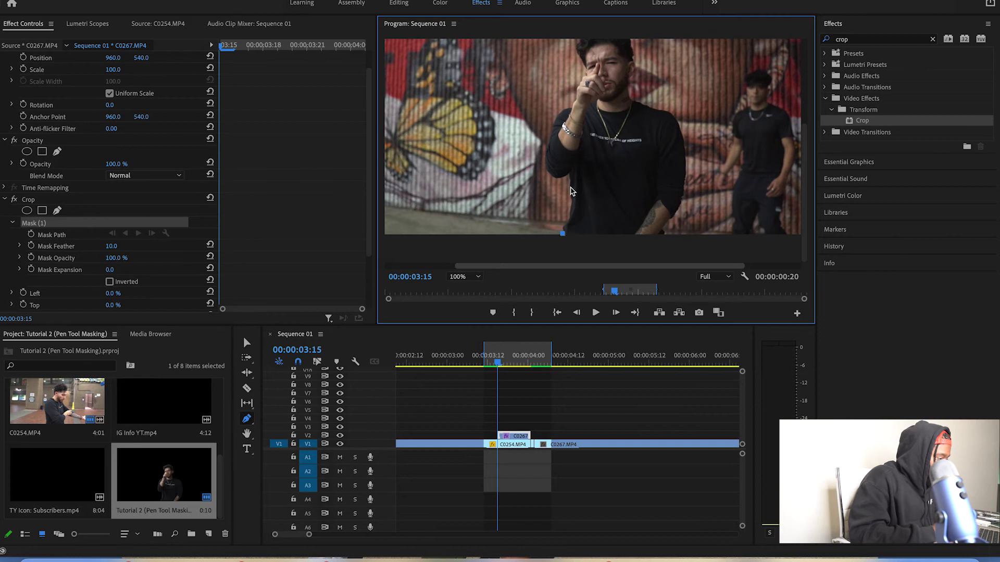
{"action": "left_click", "coordinate": [572, 210]}
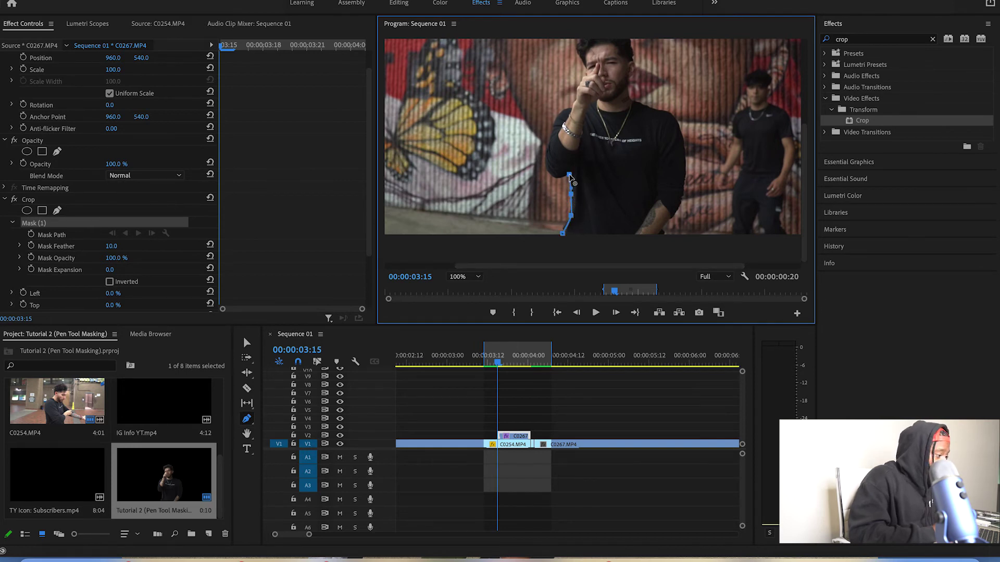
{"action": "left_click", "coordinate": [549, 151]}
{"action": "left_click", "coordinate": [550, 137]}
{"action": "left_click", "coordinate": [554, 122]}
{"action": "left_click", "coordinate": [560, 110]}
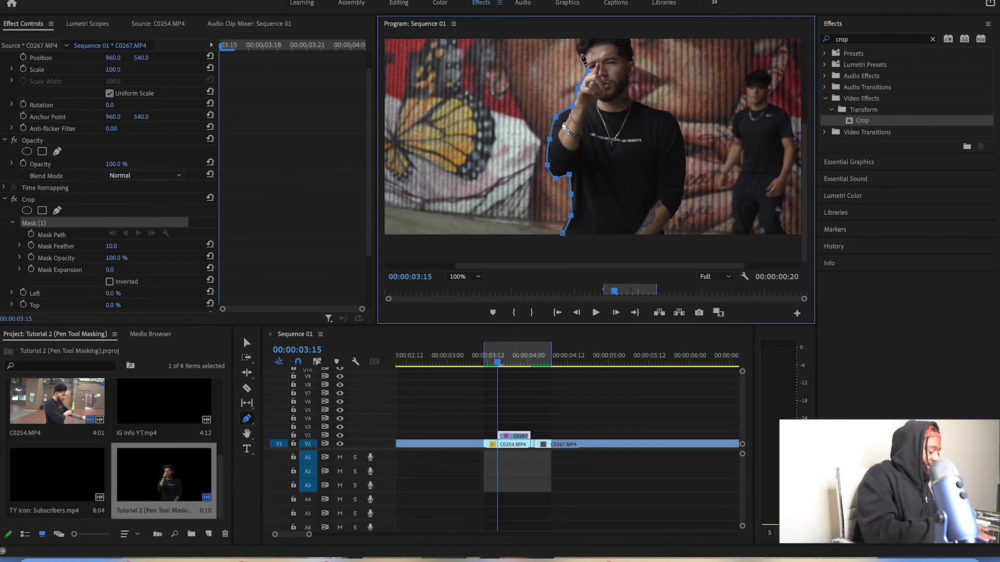
Continue the mask outline over the top of his head and down toward his shoulder
{"action": "key", "text": "h"}
{"action": "left_click_drag", "start_coordinate": [578, 60], "coordinate": [530, 184]}
{"action": "key", "text": "p"}
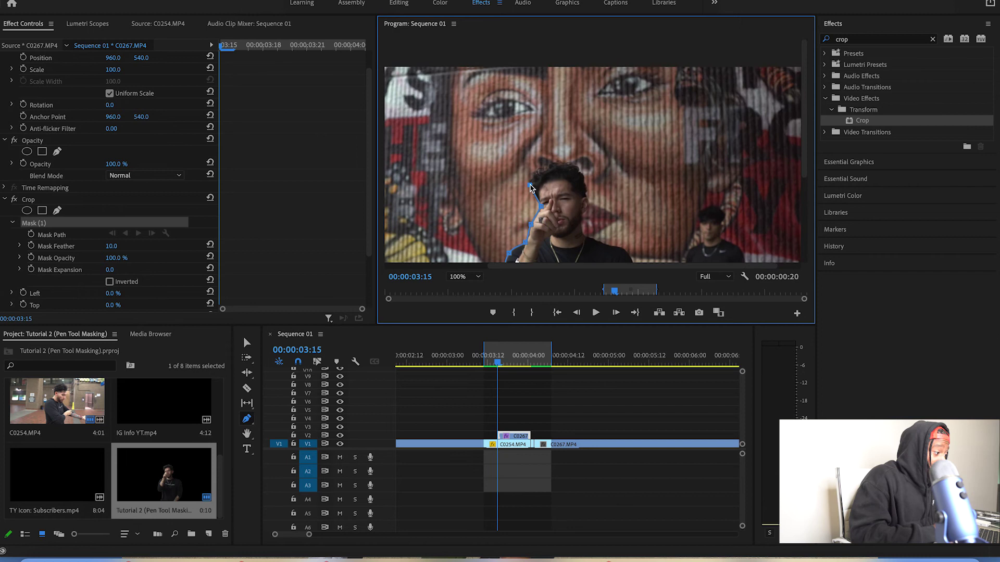
{"action": "left_click", "coordinate": [540, 170]}
{"action": "left_click", "coordinate": [554, 166]}
{"action": "left_click", "coordinate": [568, 165]}
{"action": "left_click", "coordinate": [576, 167]}
{"action": "left_click", "coordinate": [586, 183]}
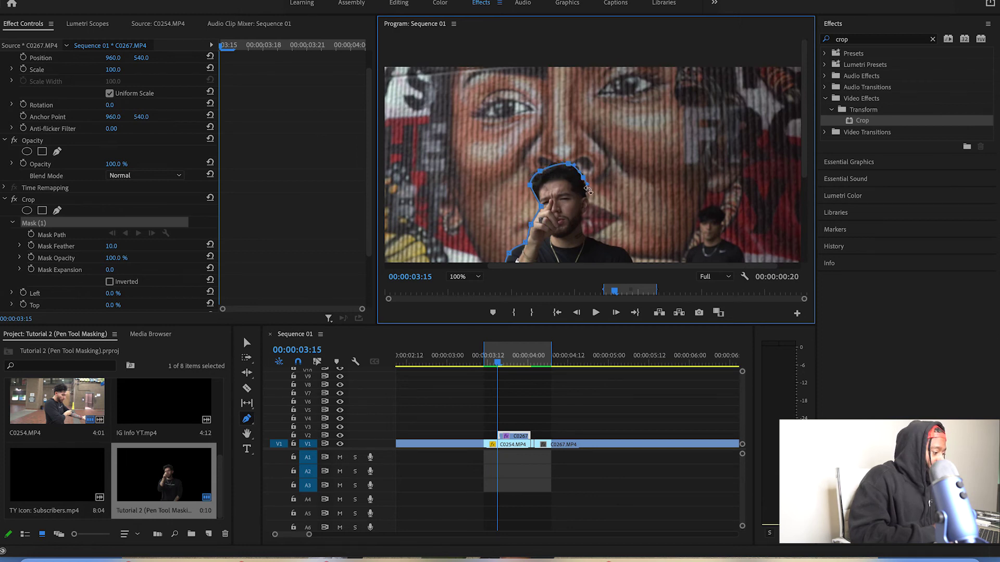
{"action": "left_click", "coordinate": [583, 233]}
{"action": "left_click", "coordinate": [600, 243]}
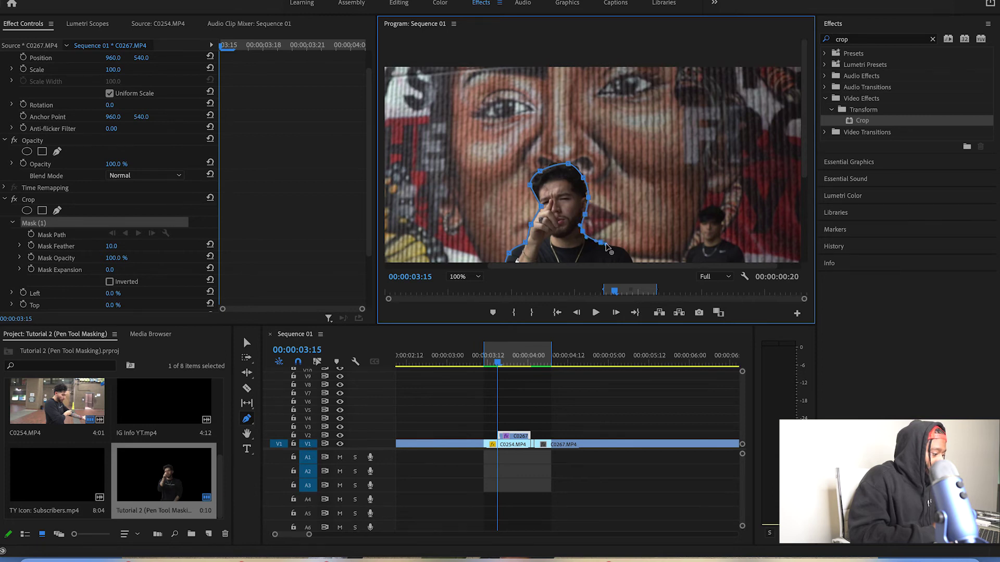
Trace down his right arm and close the mask at its first point
{"action": "key", "text": "h"}
{"action": "left_click_drag", "start_coordinate": [620, 232], "coordinate": [600, 101]}
{"action": "key", "text": "p"}
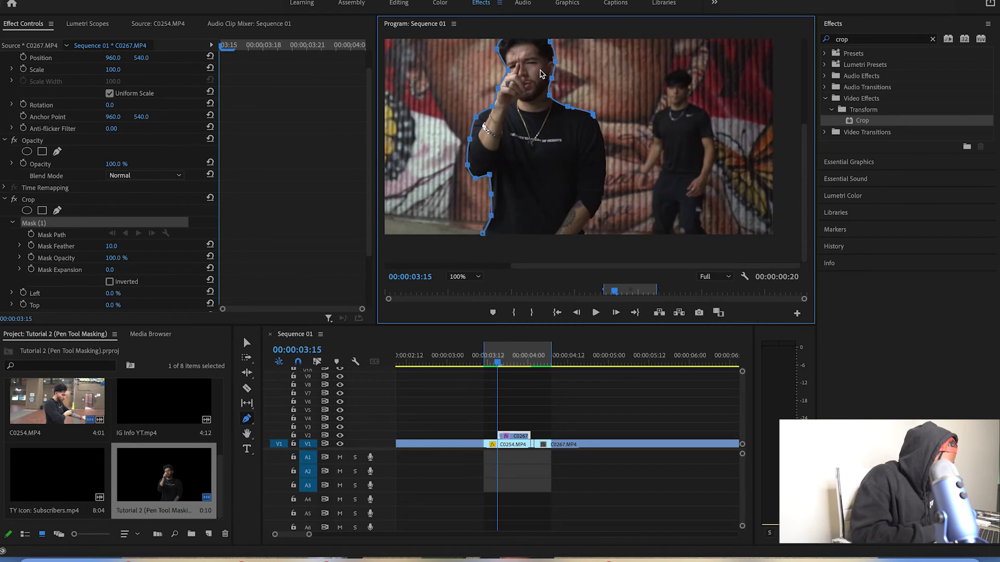
{"action": "left_click", "coordinate": [604, 139]}
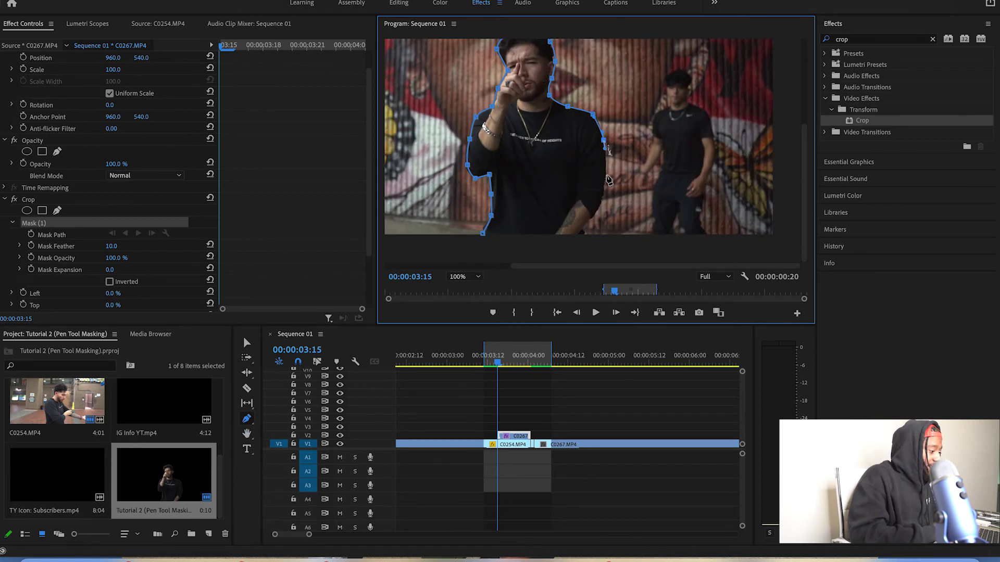
{"action": "left_click", "coordinate": [606, 176]}
{"action": "left_click", "coordinate": [602, 202]}
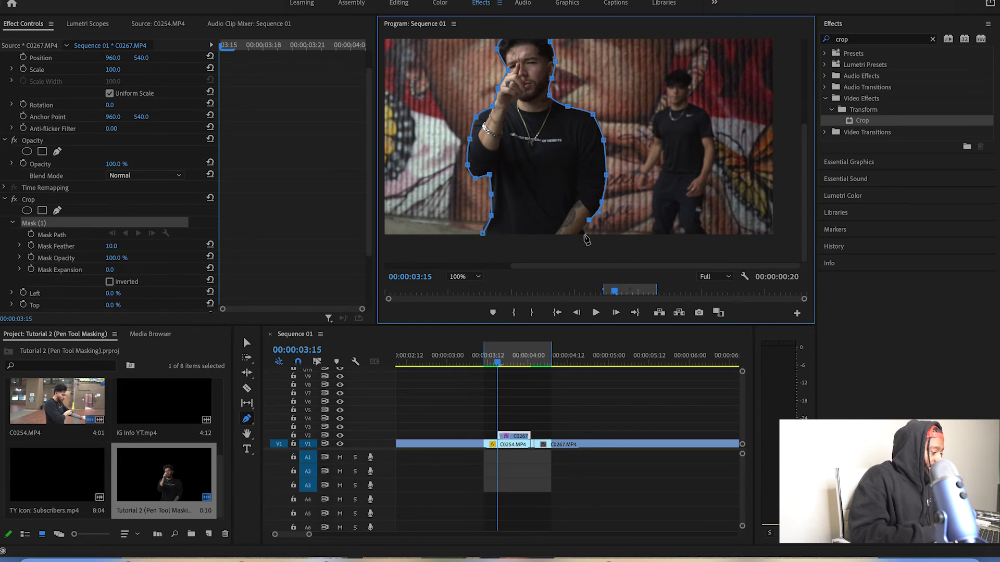
{"action": "left_click", "coordinate": [484, 235]}
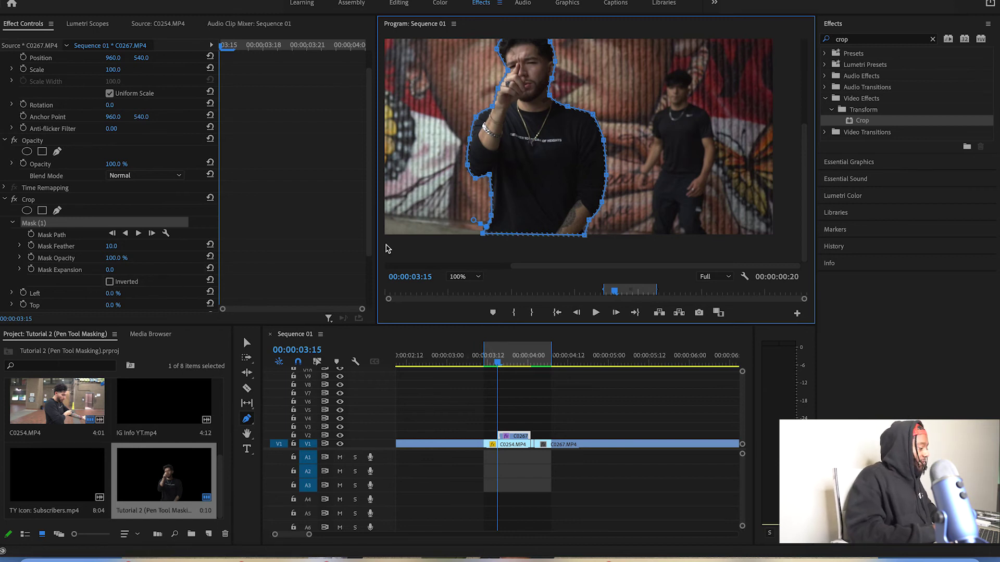
Set Crop Left to 100% and fit the frame in the Program monitor
{"action": "scroll", "coordinate": [365, 249], "scroll_direction": "down", "scroll_amount": 3}
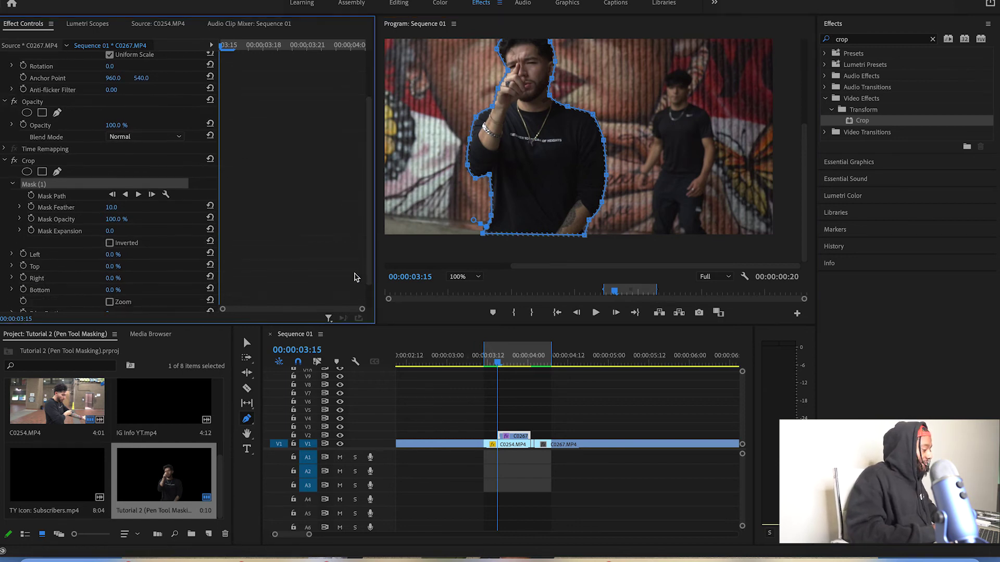
{"action": "left_click", "coordinate": [113, 254]}
{"action": "type", "text": "100"}
{"action": "key", "text": "Return"}
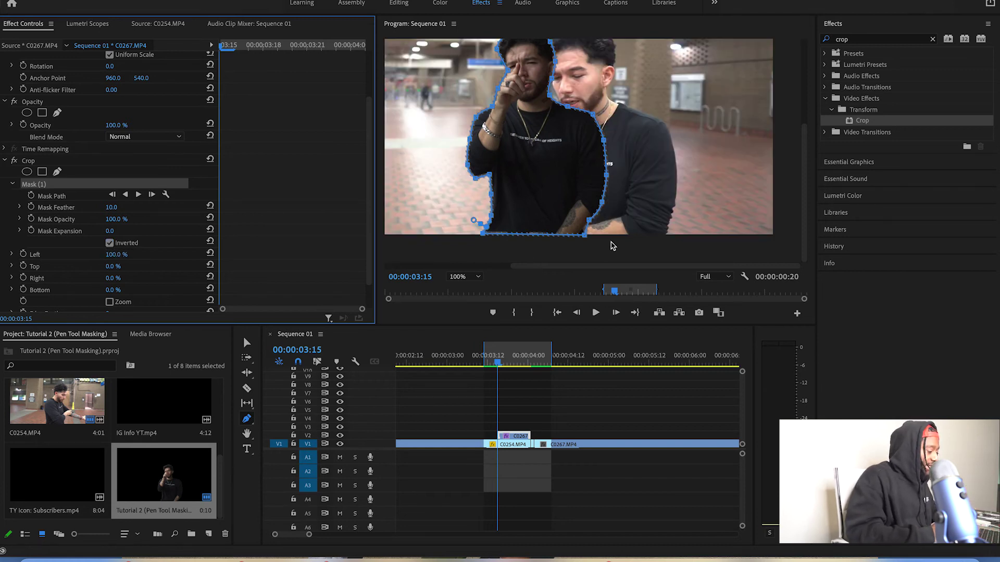
{"action": "left_click", "coordinate": [458, 277]}
{"action": "left_click", "coordinate": [461, 282]}
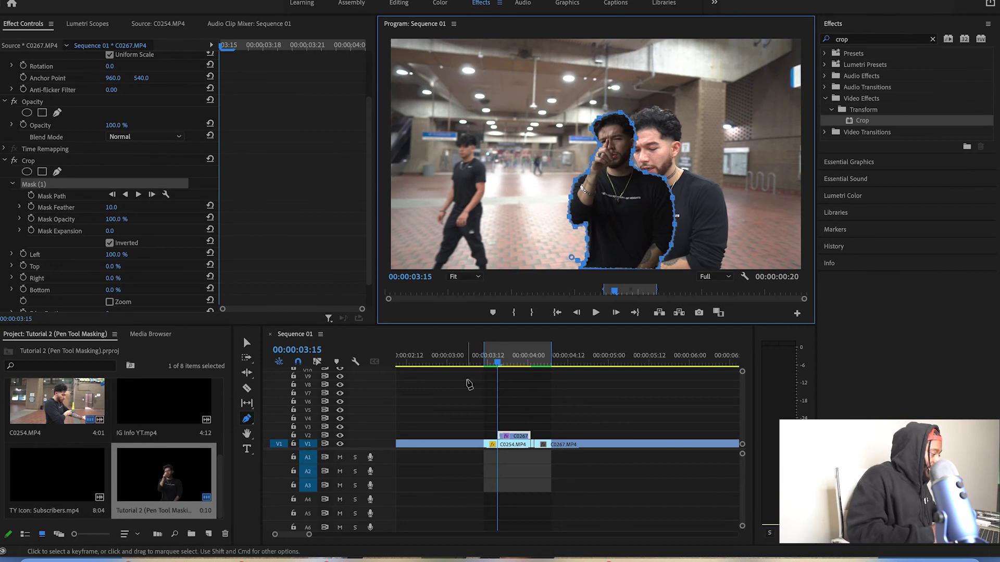
Keep the mask inverted and set its Mask Feather to 13
{"action": "left_click", "coordinate": [109, 243]}
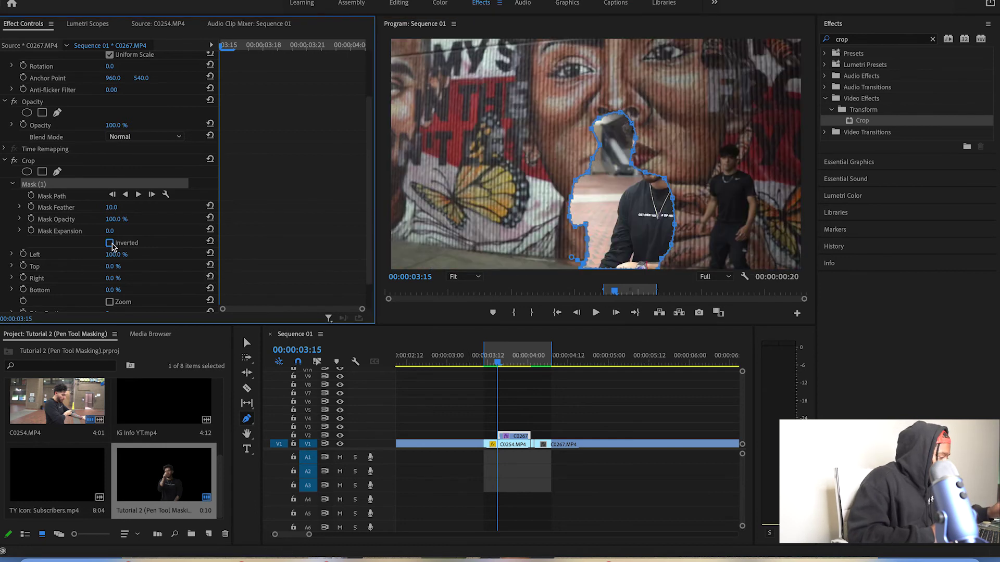
{"action": "left_click", "coordinate": [110, 244]}
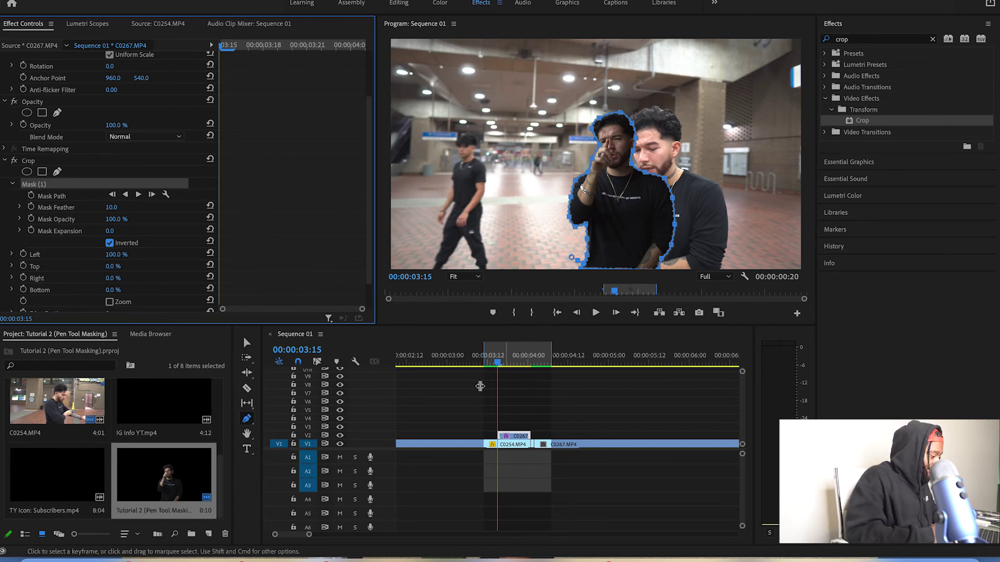
{"action": "key", "text": "v"}
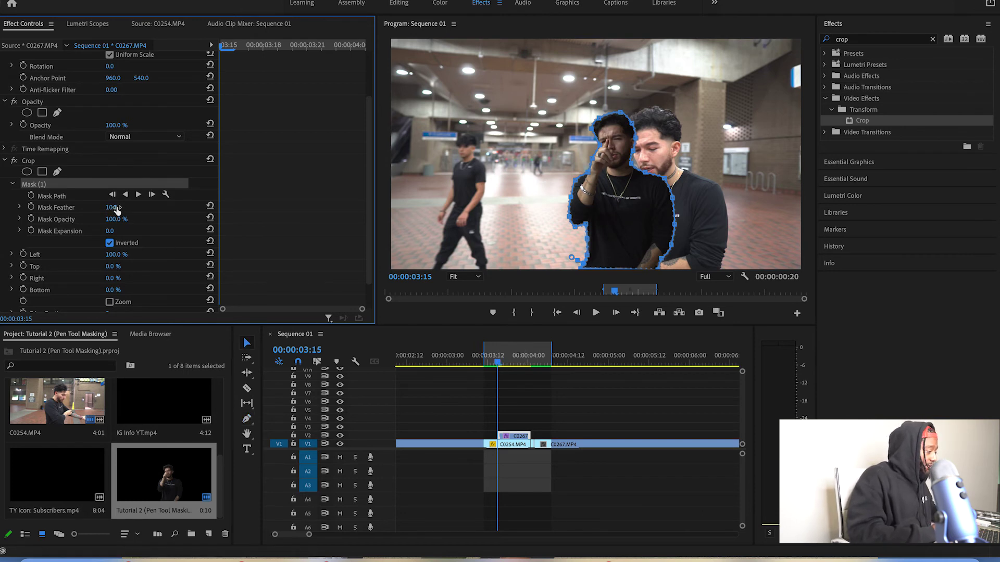
{"action": "left_click", "coordinate": [114, 208]}
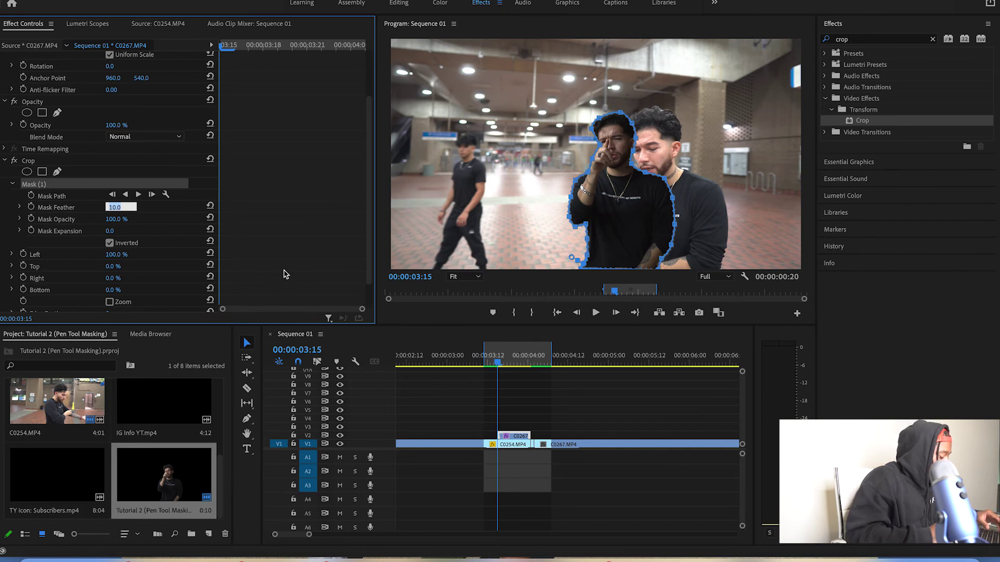
{"action": "type", "text": "13"}
{"action": "key", "text": "Return"}
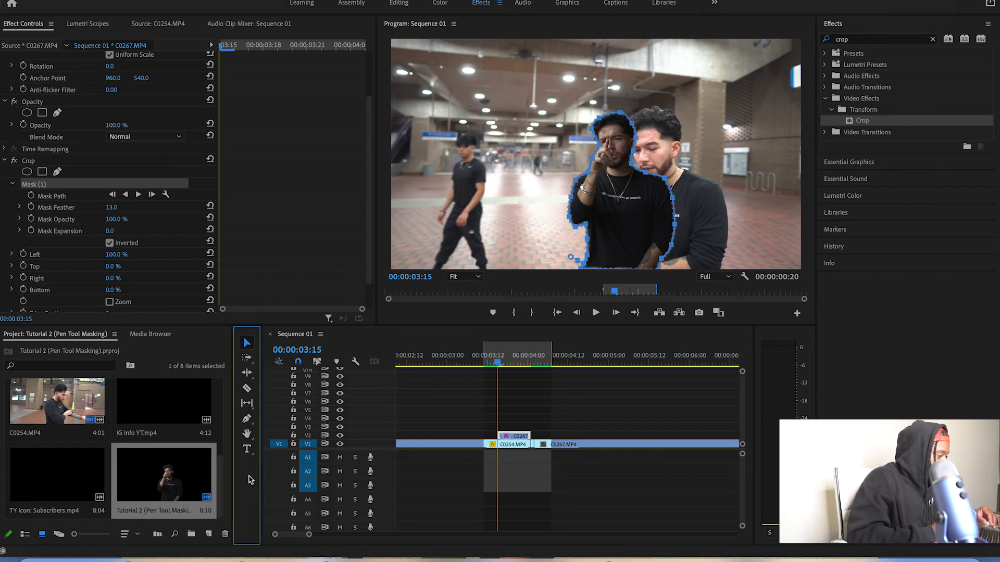
{"action": "left_click", "coordinate": [556, 464]}
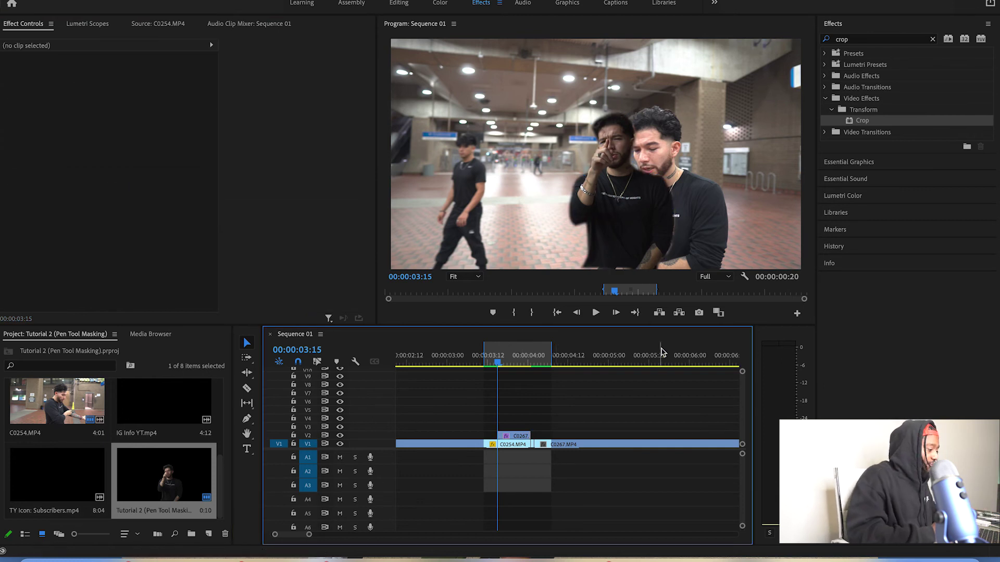
Play the composite from 00:00:03:10 and reselect C0267 at 00:00:03:15
{"action": "left_click", "coordinate": [516, 436]}
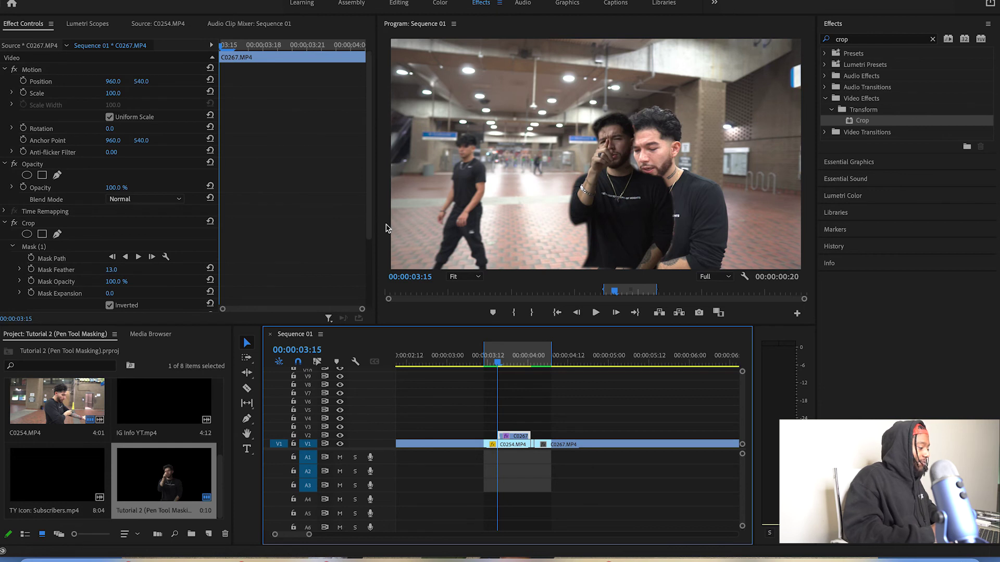
{"action": "left_click_drag", "start_coordinate": [371, 219], "coordinate": [371, 253]}
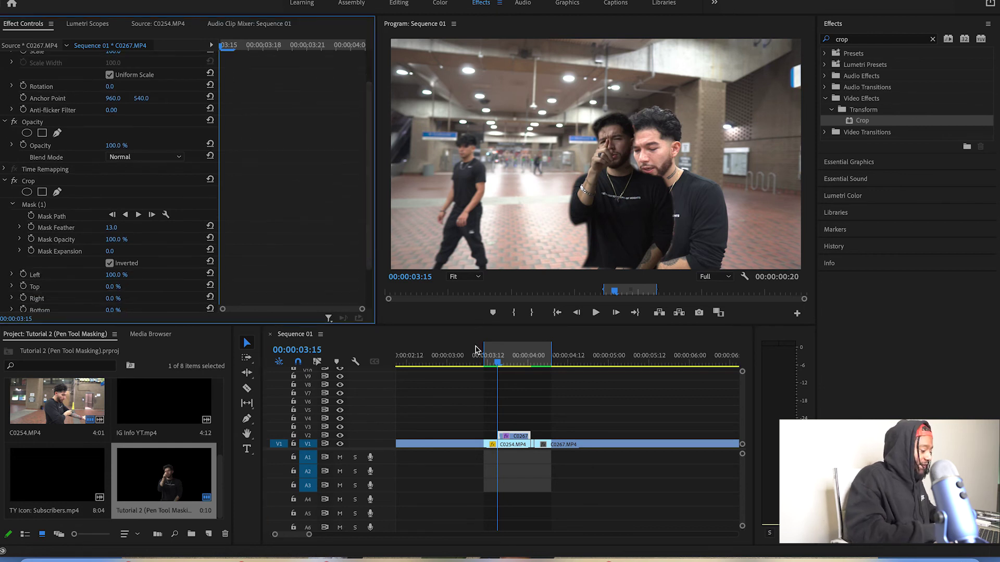
{"action": "left_click_drag", "start_coordinate": [498, 363], "coordinate": [482, 365]}
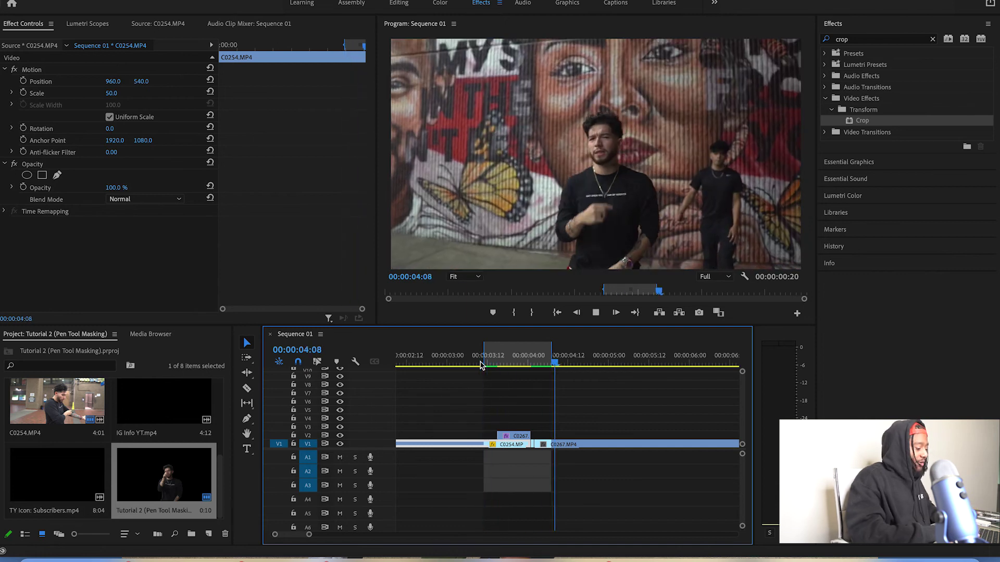
{"action": "key", "text": "space"}
{"action": "left_click_drag", "start_coordinate": [541, 359], "coordinate": [497, 362]}
{"action": "left_click", "coordinate": [517, 437]}
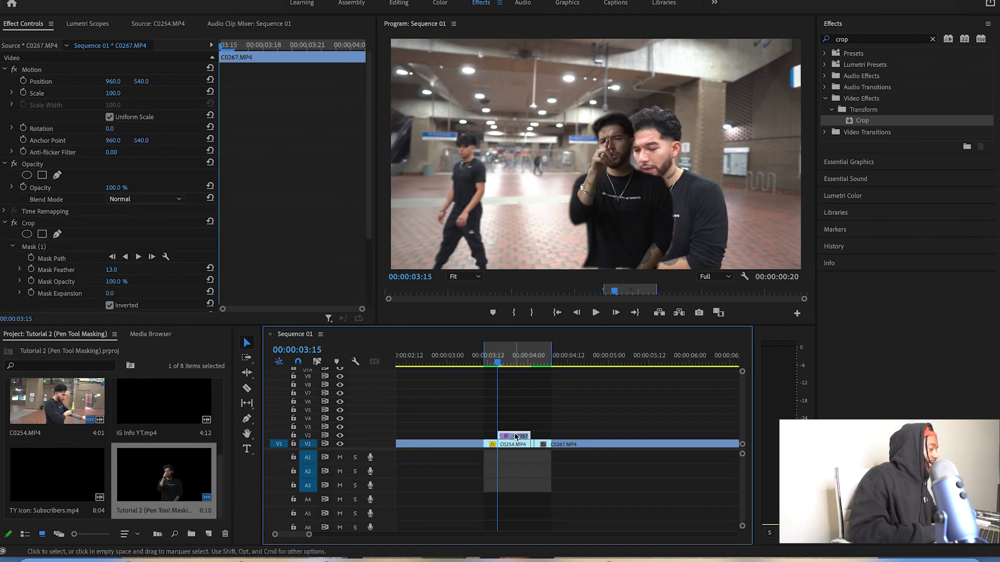
Keyframe the cutout's Position off-screen right at 3:15 and at 960 at 00:00:04:00
{"action": "left_click", "coordinate": [24, 82]}
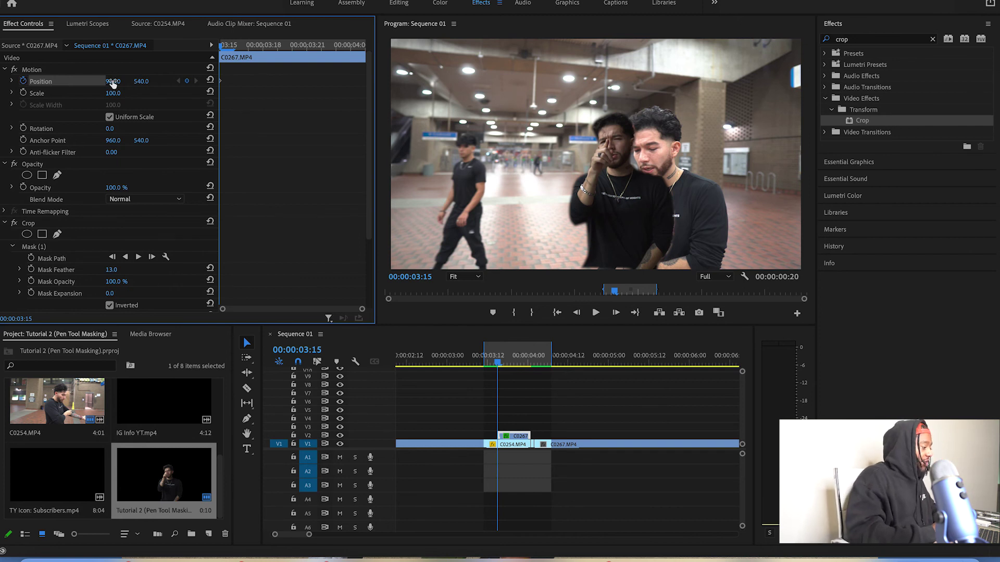
{"action": "left_click_drag", "start_coordinate": [113, 81], "coordinate": [408, 342]}
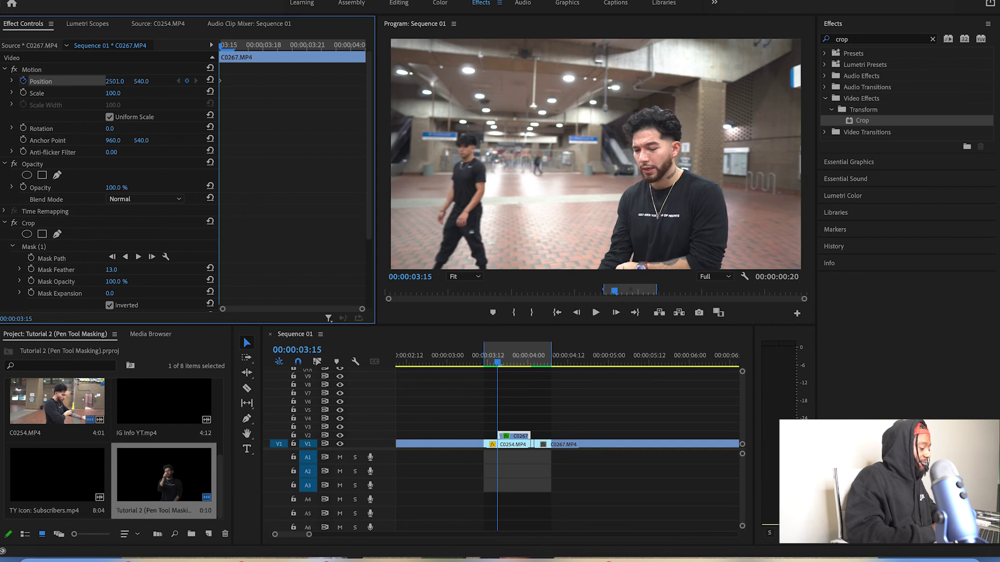
{"action": "left_click_drag", "start_coordinate": [511, 364], "coordinate": [530, 363]}
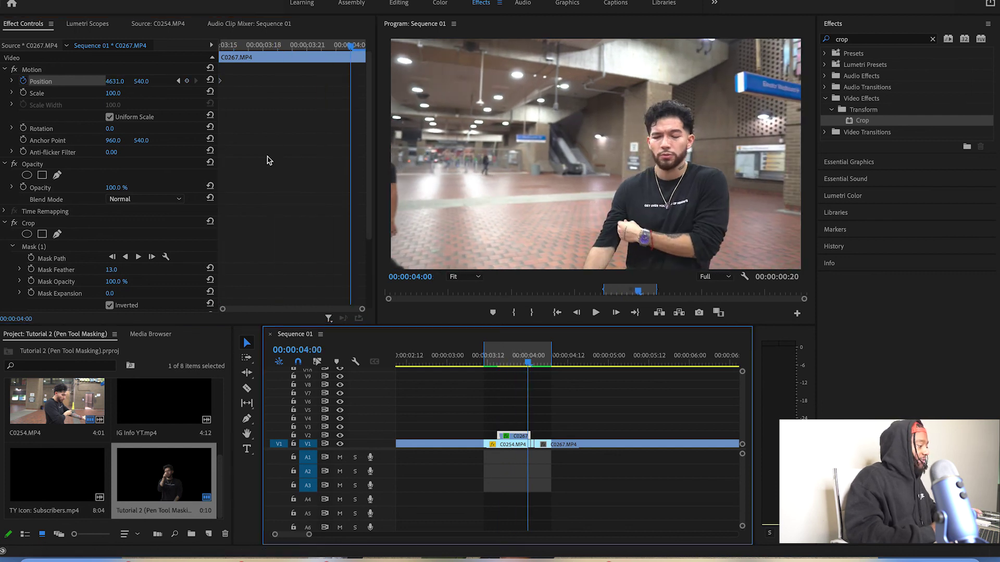
{"action": "left_click", "coordinate": [210, 81]}
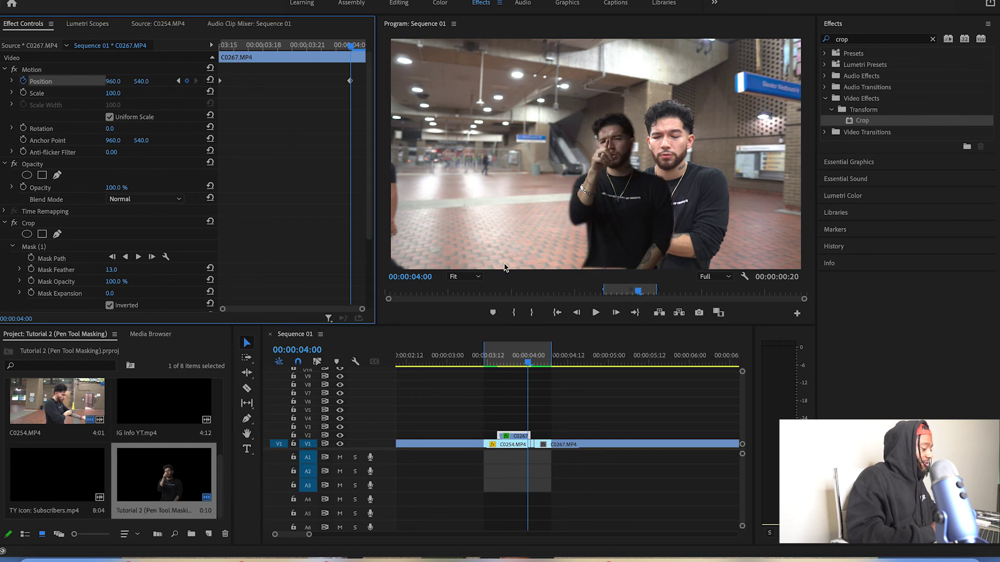
Preview the slide-in twice, then reselect C0267 at 00:00:03:16
{"action": "left_click_drag", "start_coordinate": [507, 355], "coordinate": [487, 357]}
{"action": "key", "text": "space"}
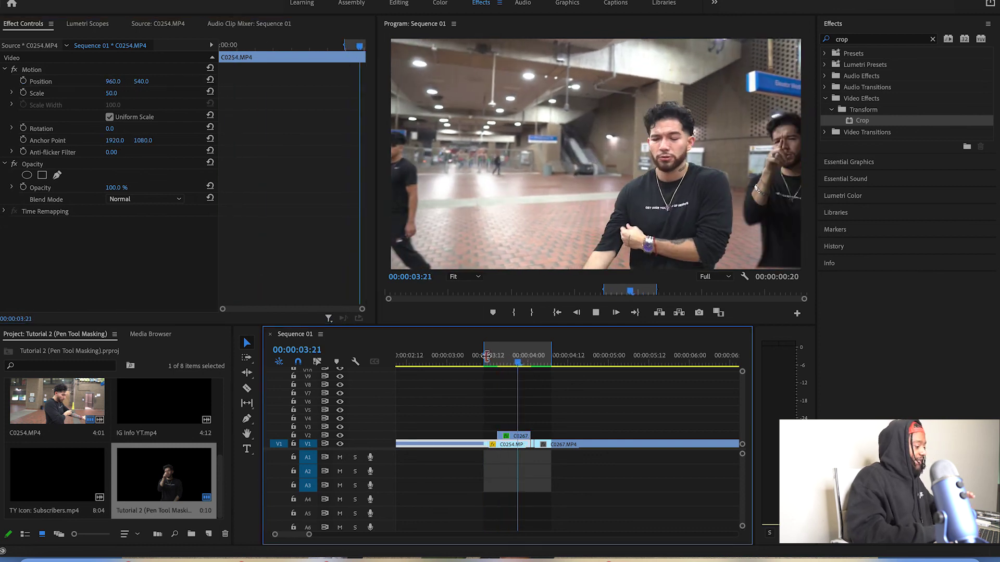
{"action": "key", "text": "space"}
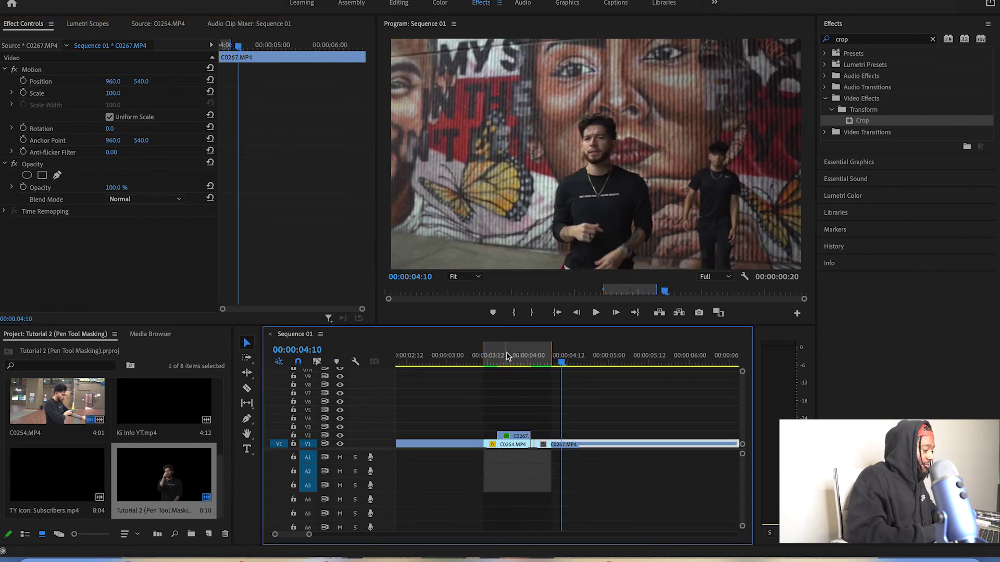
{"action": "mouse_move", "coordinate": [499, 356]}
{"action": "left_mouse_down"}
{"action": "mouse_move", "coordinate": [545, 362]}
{"action": "mouse_move", "coordinate": [502, 376]}
{"action": "left_mouse_up"}
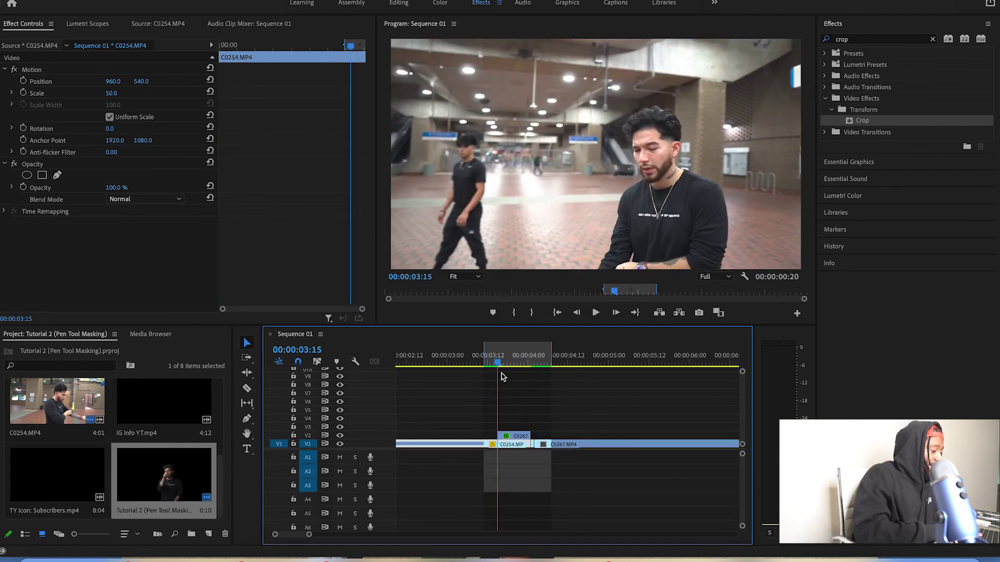
{"action": "key", "text": "space"}
{"action": "key", "text": "space"}
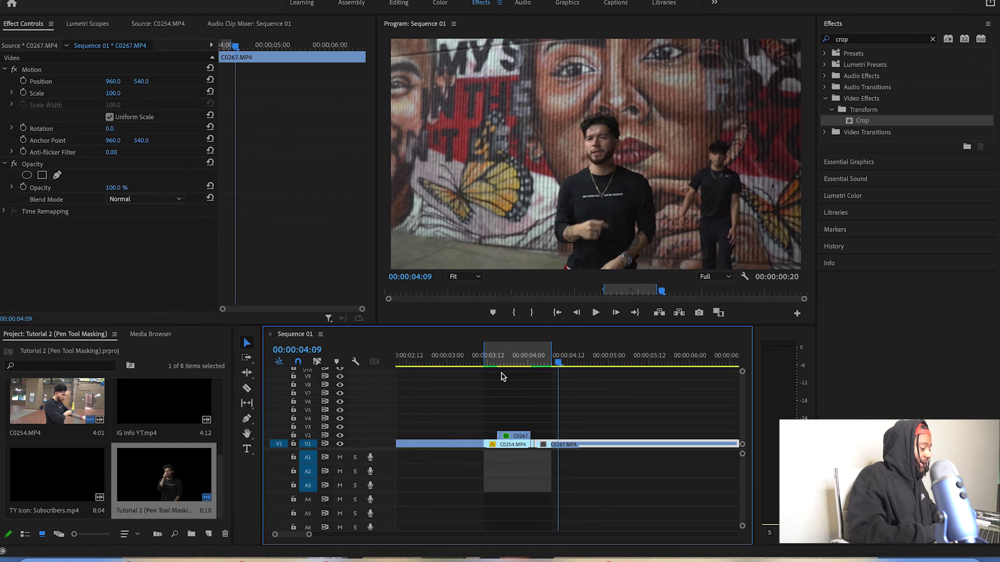
{"action": "left_click", "coordinate": [501, 364]}
{"action": "left_click", "coordinate": [517, 436]}
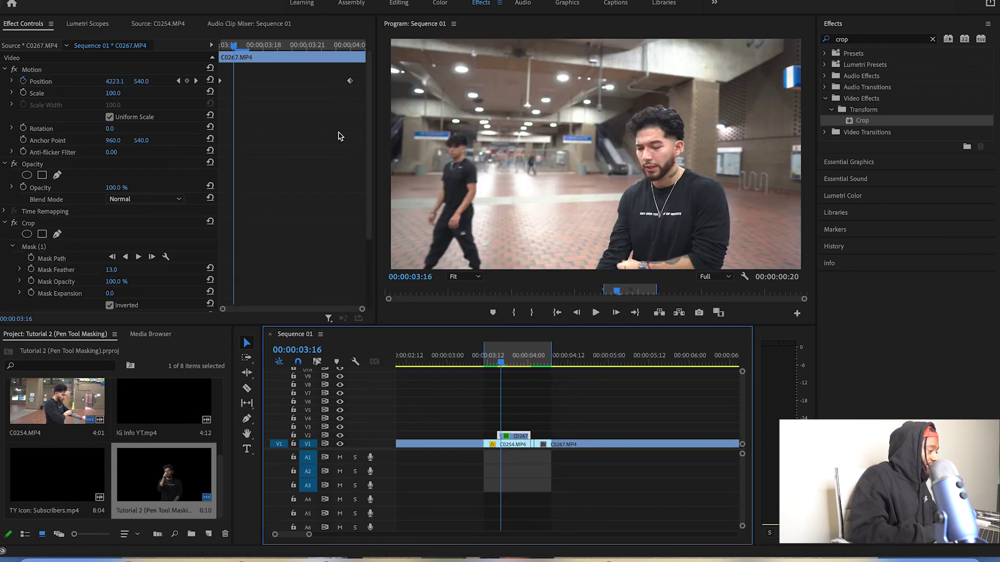
{"action": "left_click", "coordinate": [357, 122]}
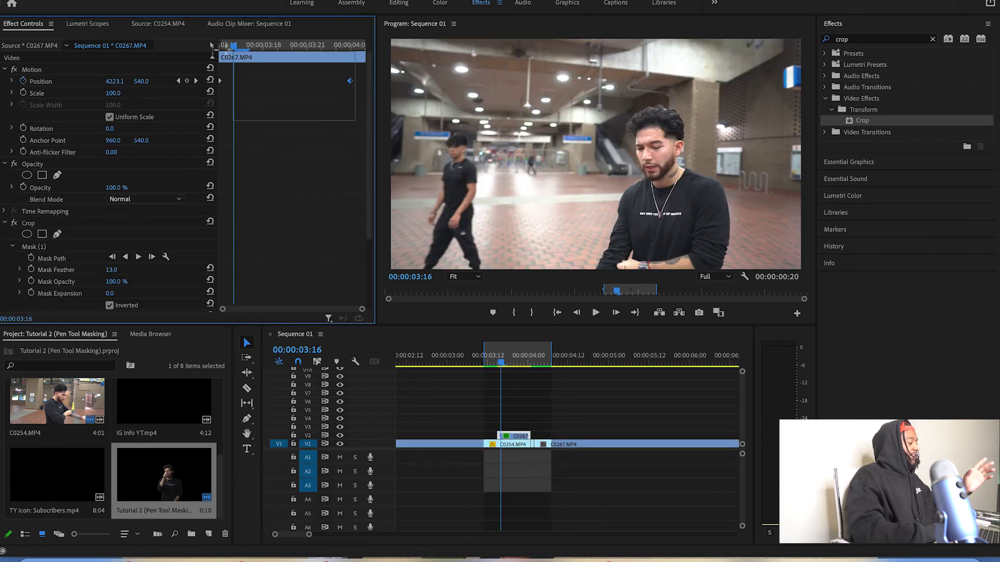
Apply Ease In temporal interpolation to the cutout's ending Position keyframe
{"action": "right_click", "coordinate": [352, 84]}
{"action": "mouse_move", "coordinate": [406, 184]}
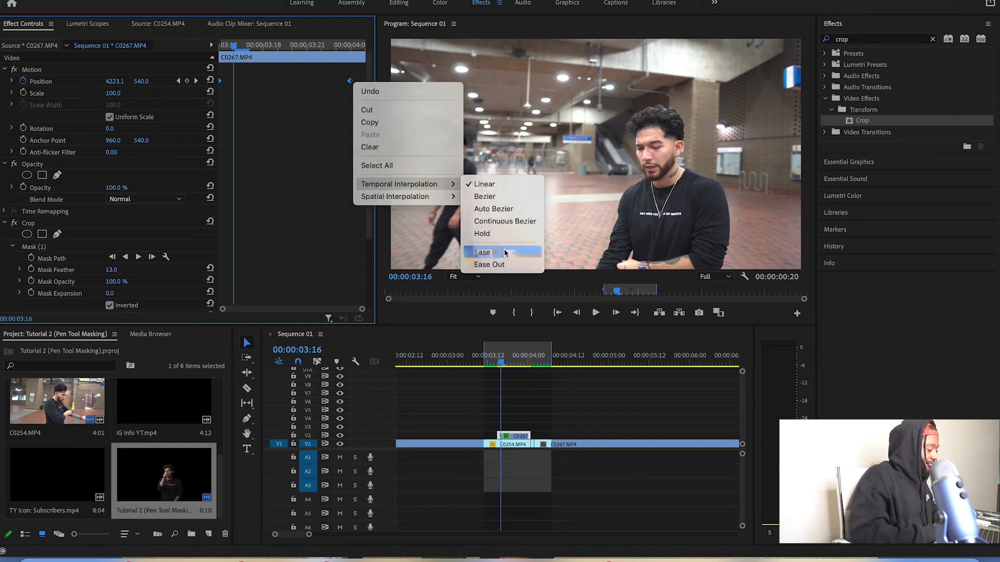
{"action": "left_click", "coordinate": [489, 252]}
Nudge the playhead forward and render Sequence 01 previews from In to Out
{"action": "mouse_move", "coordinate": [519, 356]}
{"action": "left_mouse_down"}
{"action": "mouse_move", "coordinate": [483, 356]}
{"action": "mouse_move", "coordinate": [508, 356]}
{"action": "left_mouse_up"}
{"action": "left_click", "coordinate": [164, 0]}
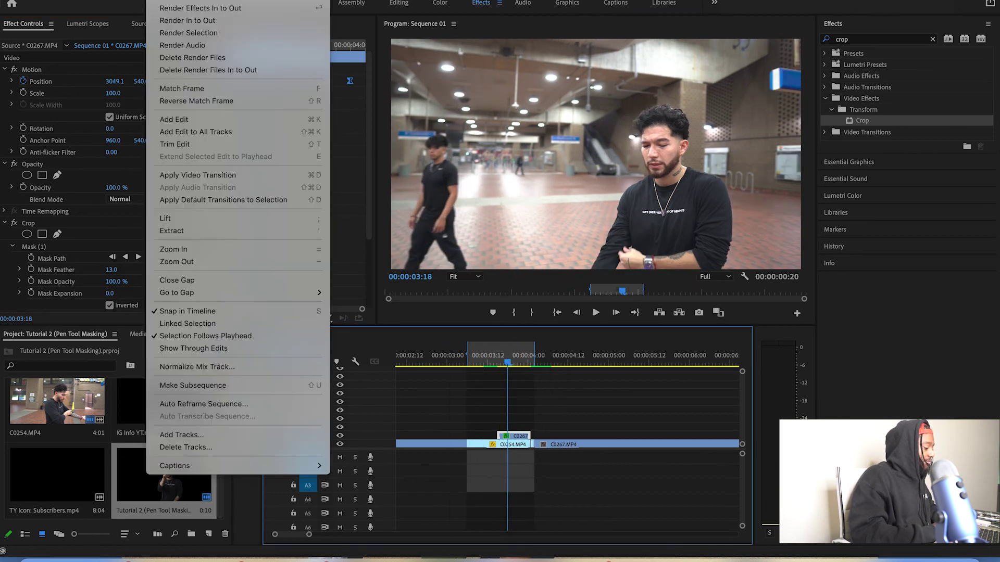
{"action": "left_click", "coordinate": [190, 21]}
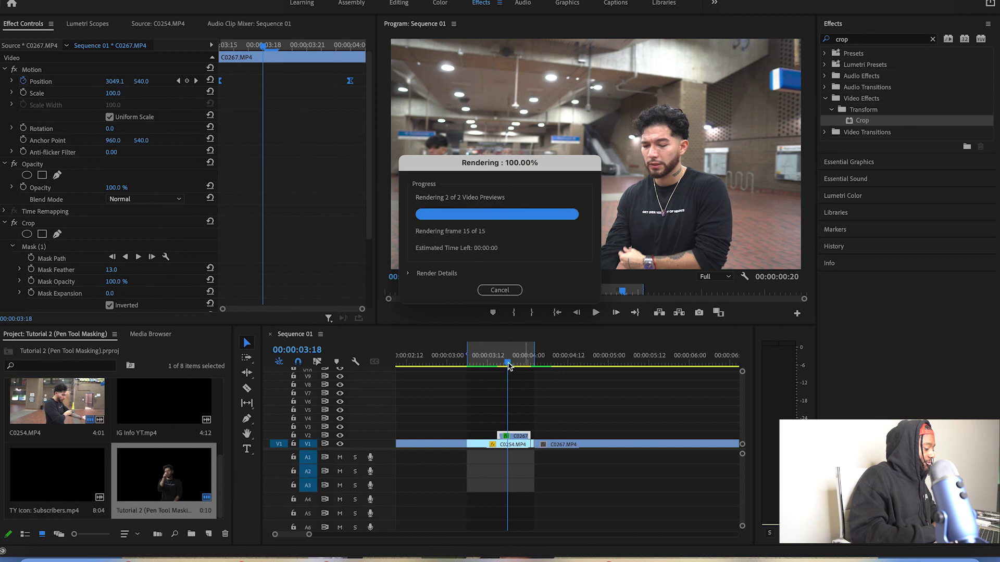